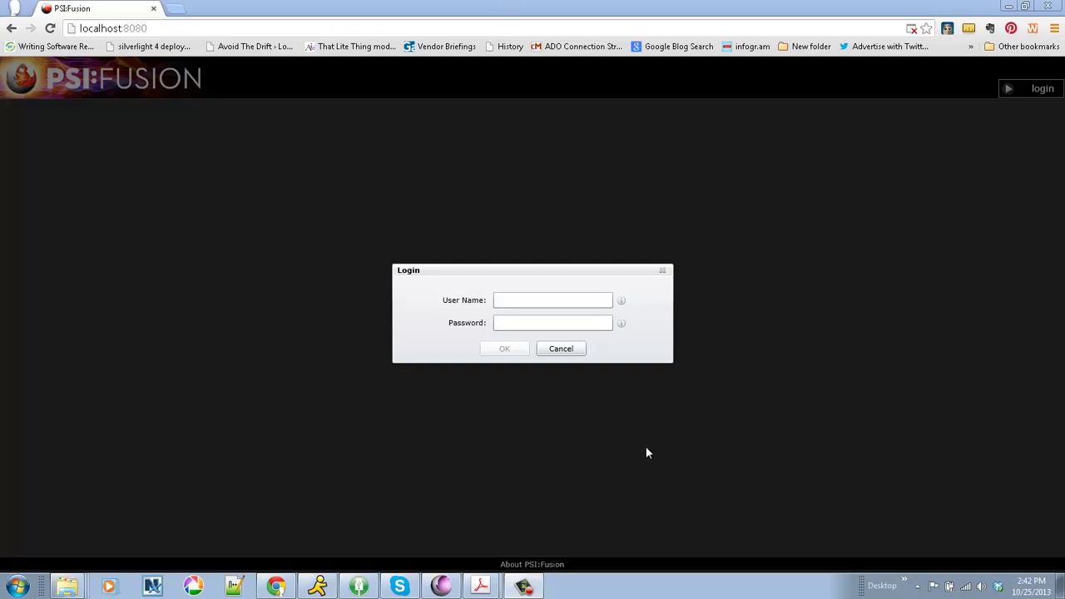
Sign in with the user's username and password, then dismiss the empty-queue notice.
left_click(505, 300)
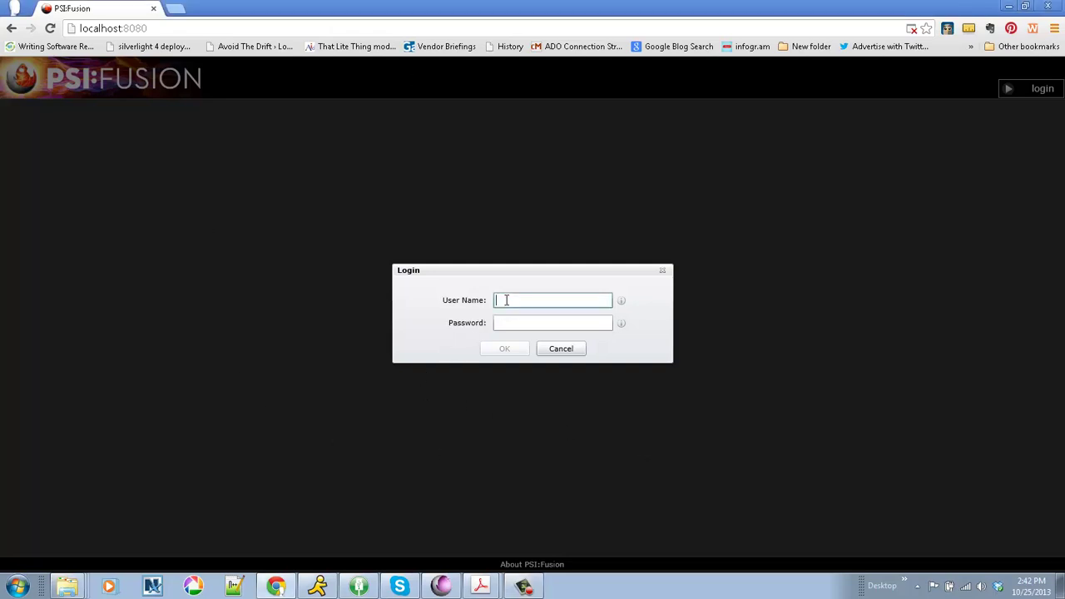
type("g")
key("BackSpace")
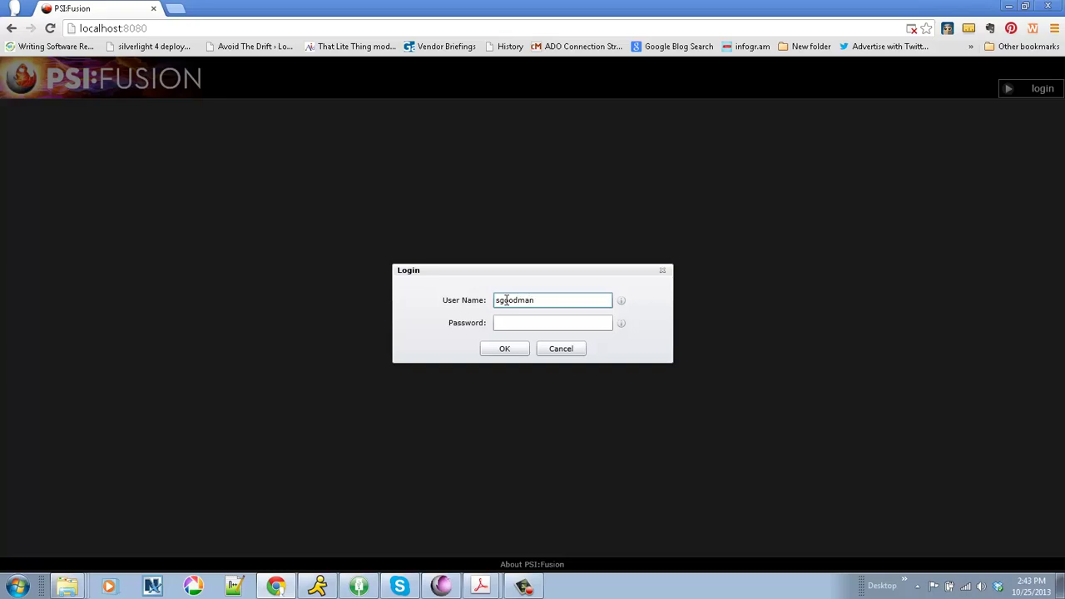
key("Tab")
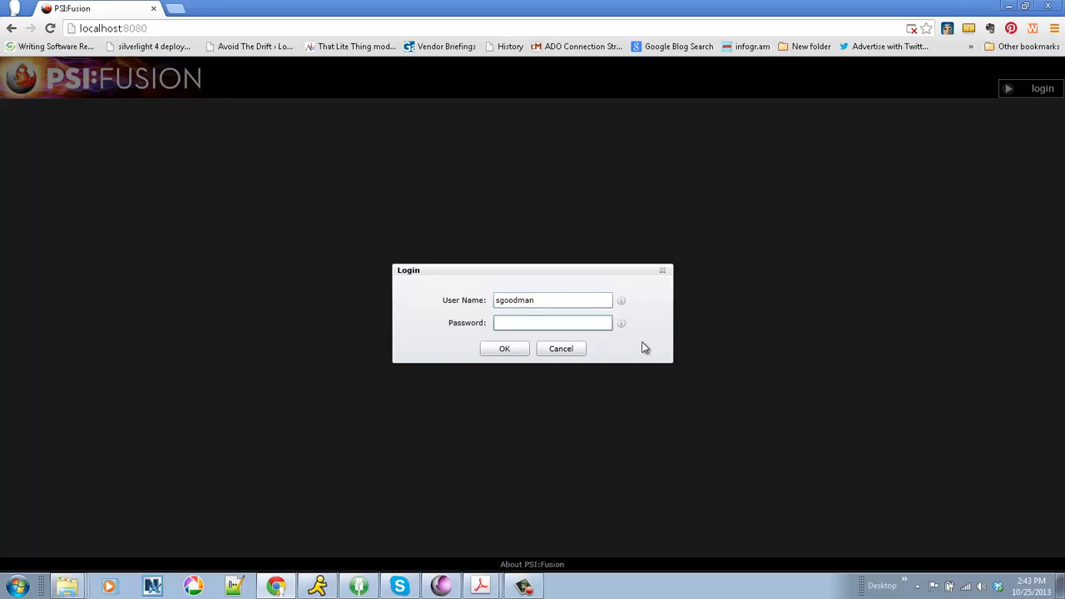
type("********")
key("Return")
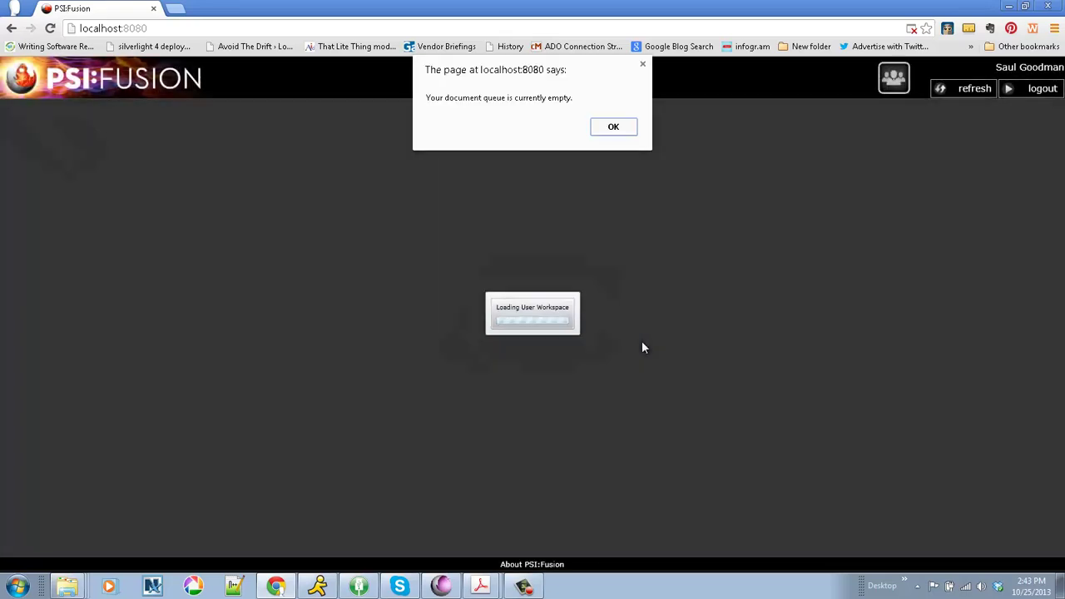
left_click(615, 130)
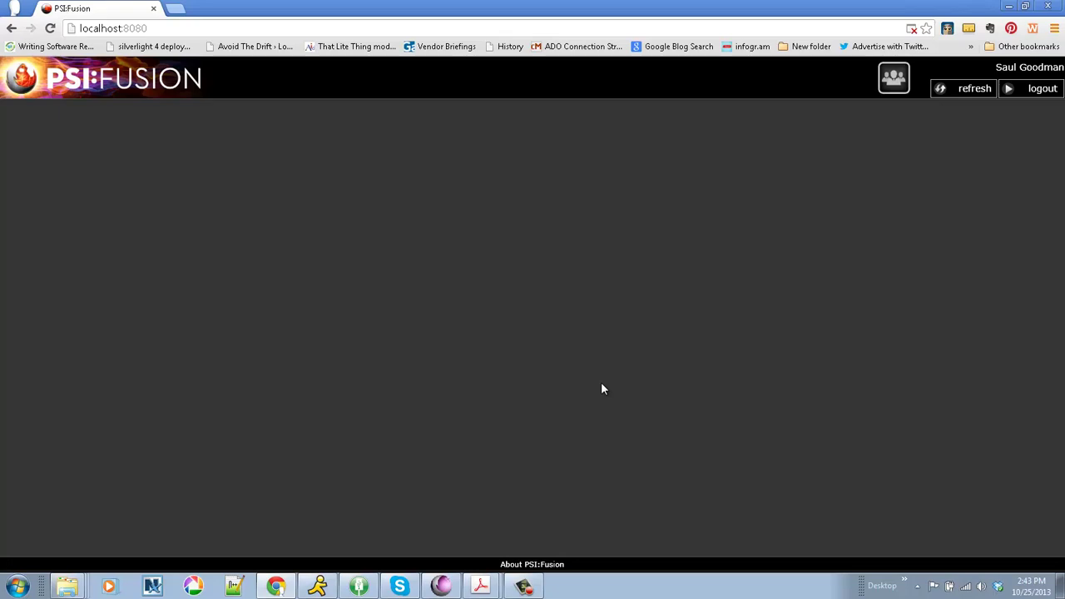
Preview the barcode routing sheet for the current user's queue, then cancel the preview.
left_click(887, 86)
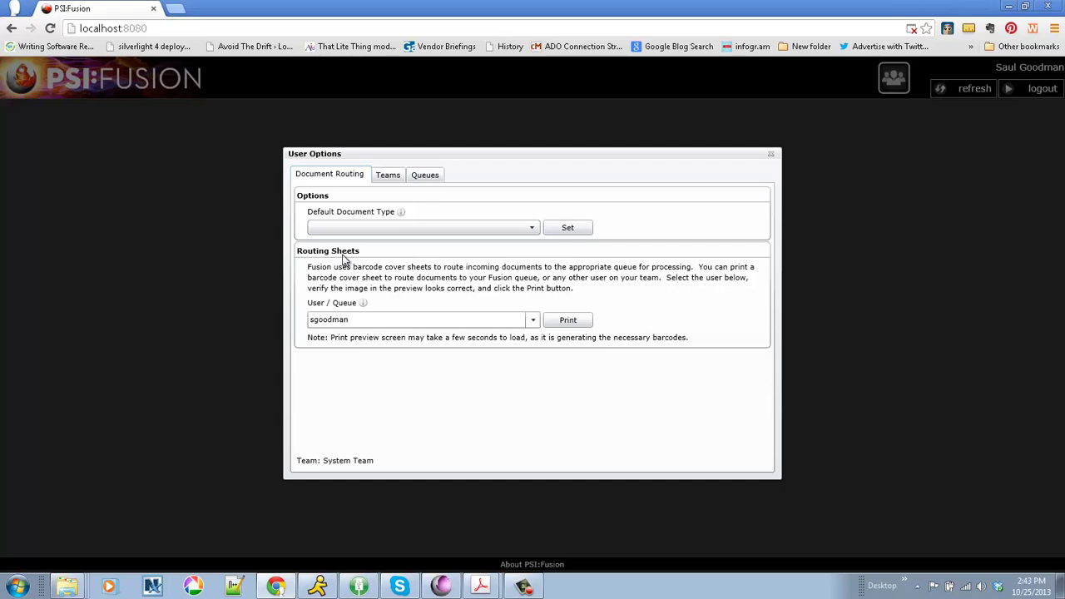
left_click(533, 321)
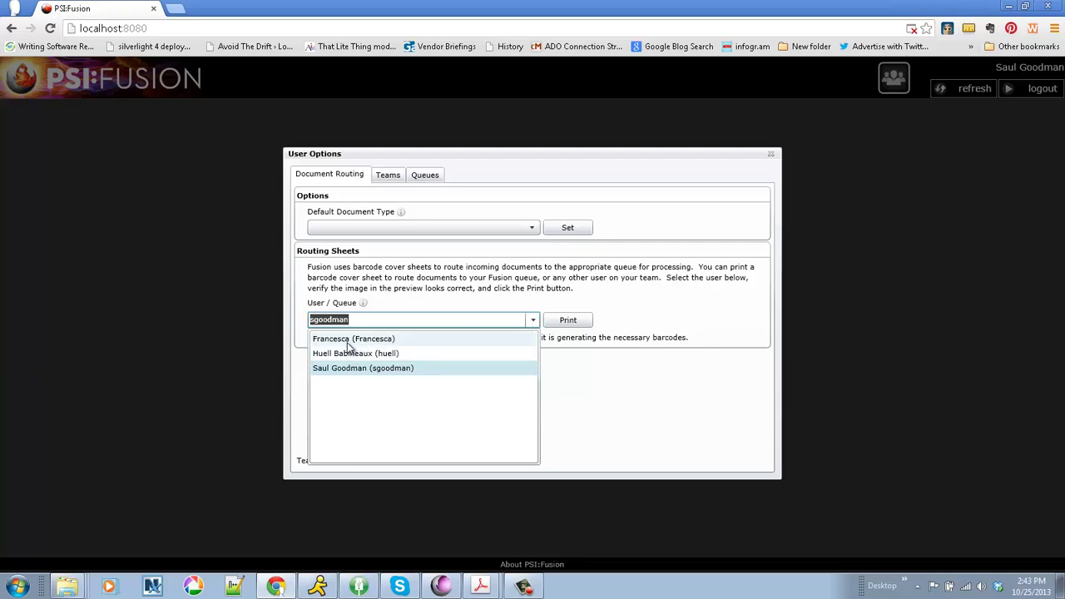
left_click(346, 368)
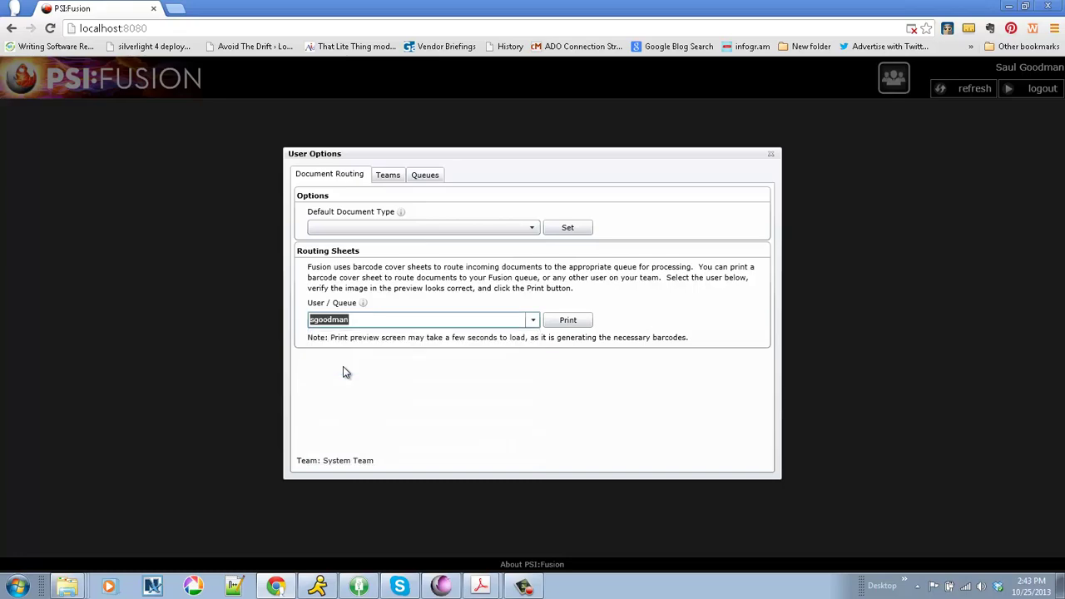
left_click(565, 322)
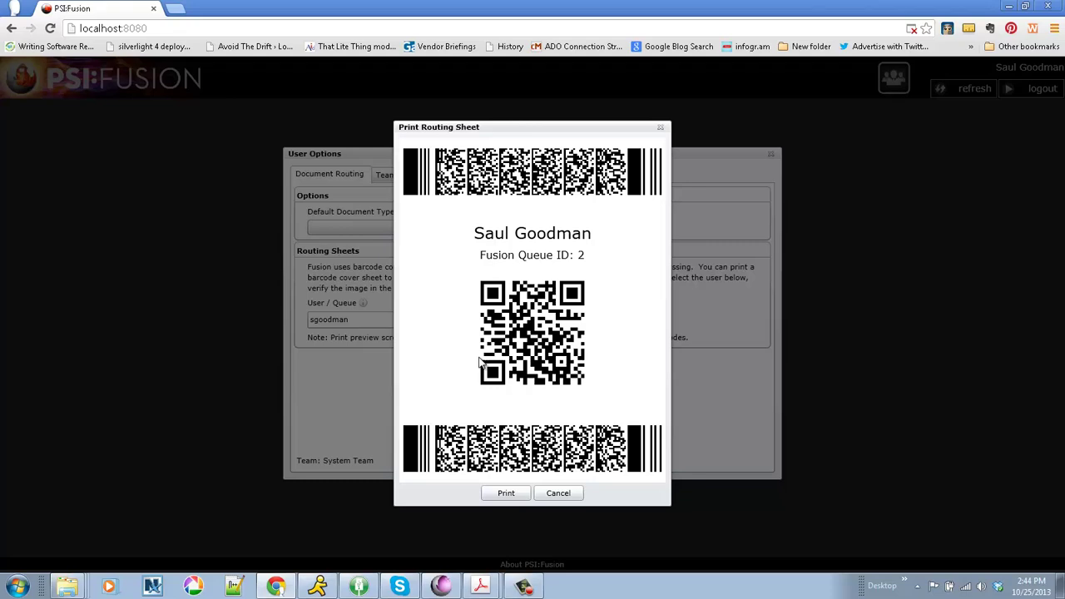
left_click(559, 494)
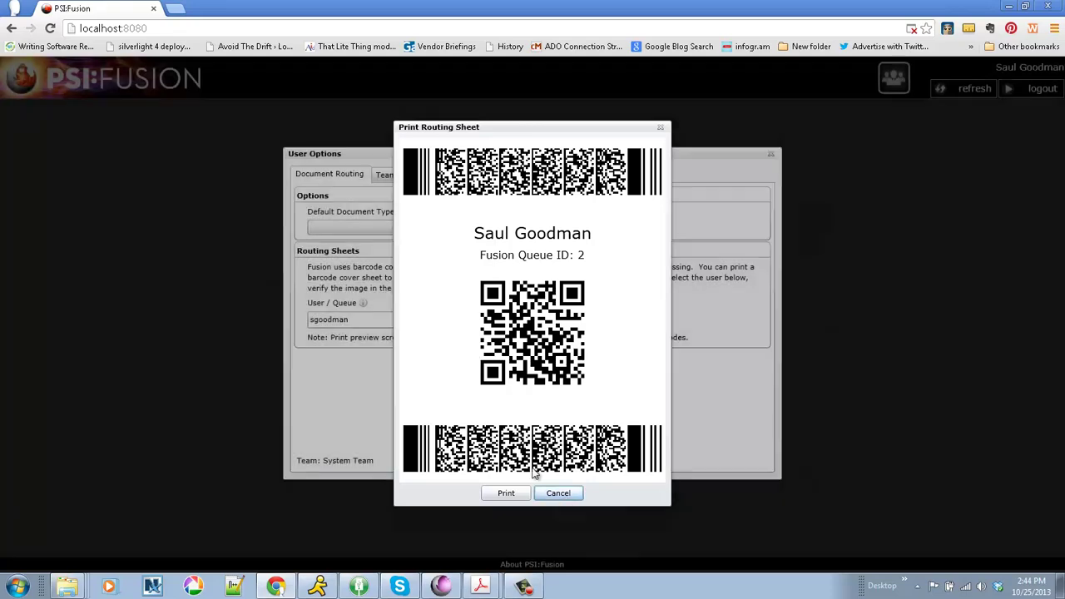
left_click(532, 321)
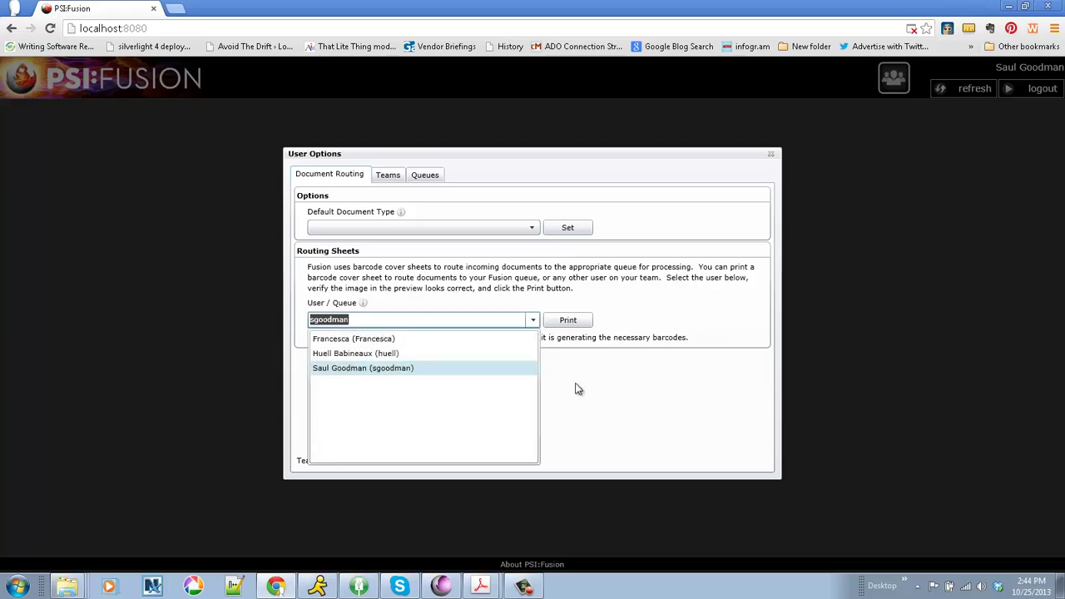
left_click(594, 402)
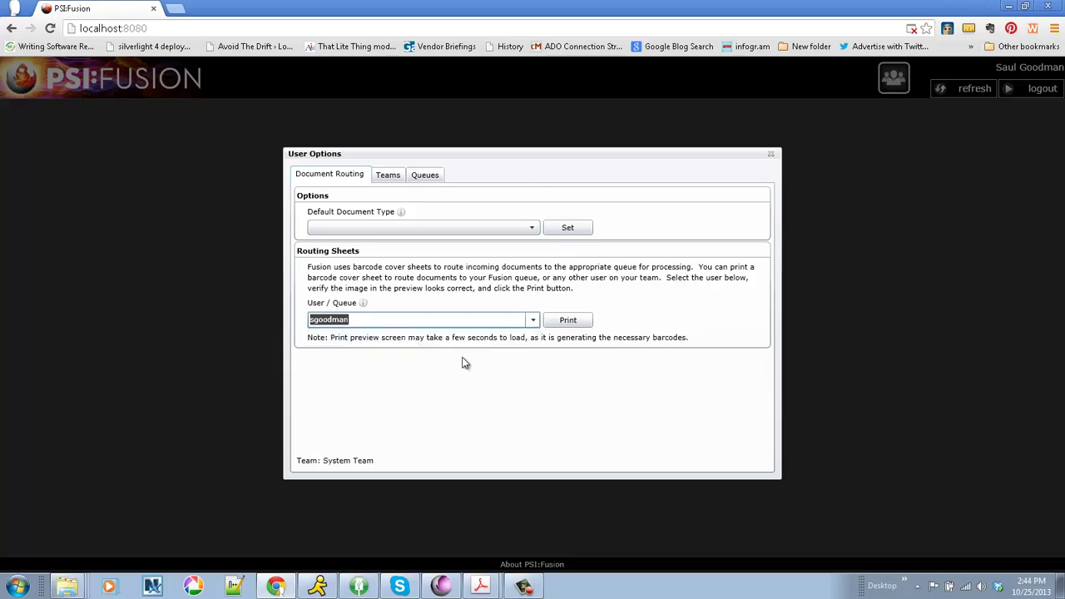
Check the Legal team's members and every user's queue counts, then close User Options.
left_click(397, 177)
left_click(463, 225)
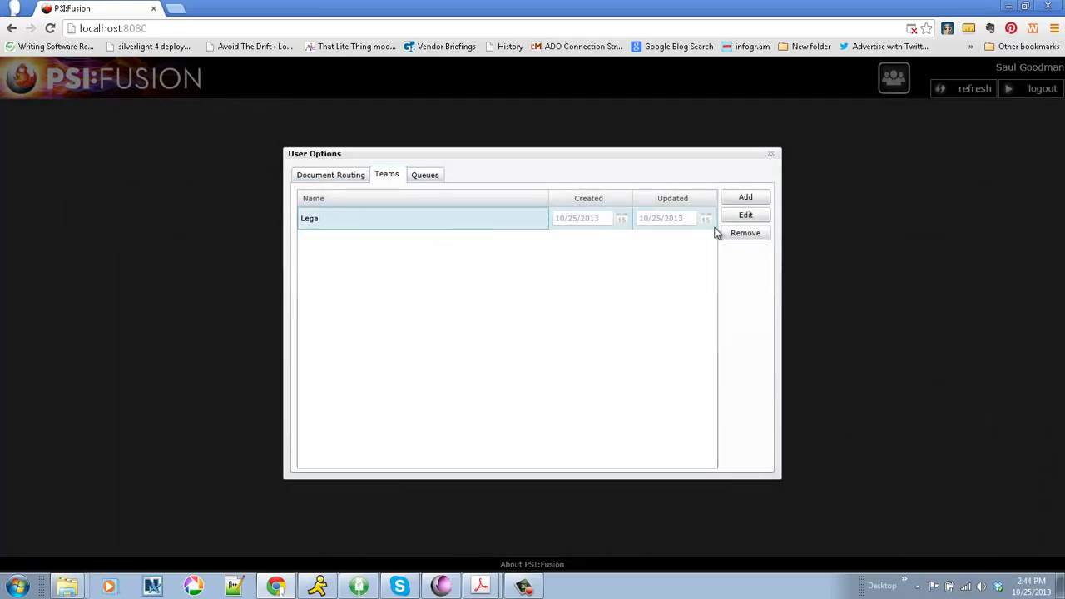
left_click(745, 218)
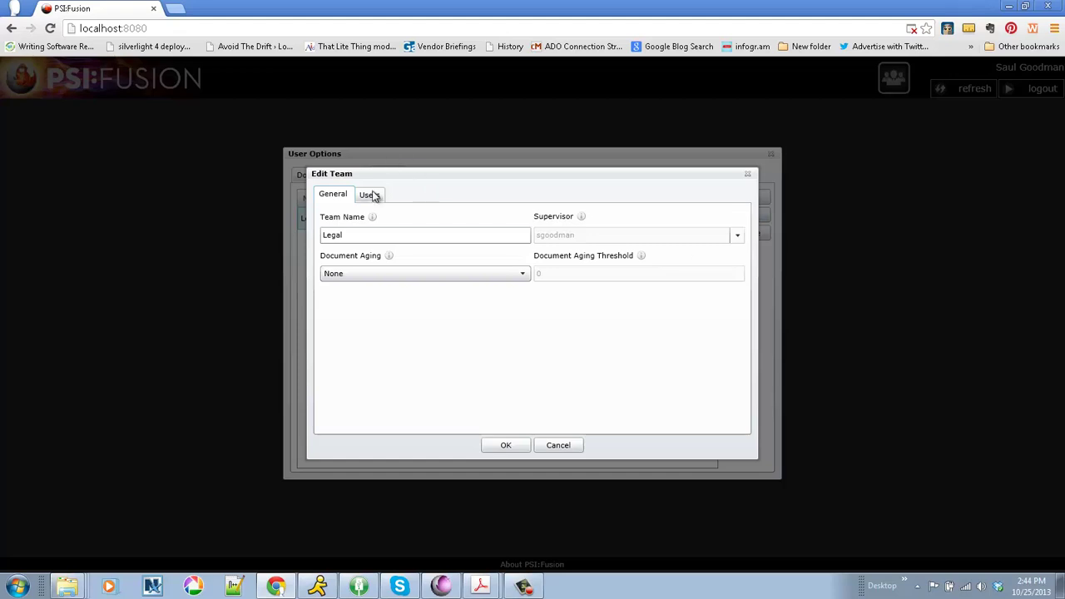
left_click(370, 195)
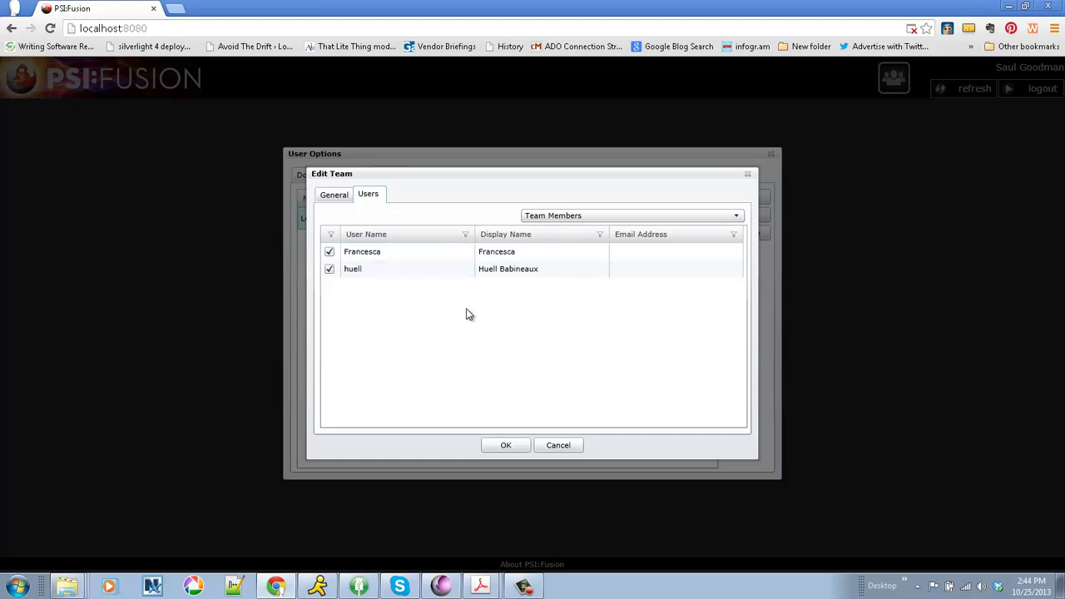
left_click(557, 448)
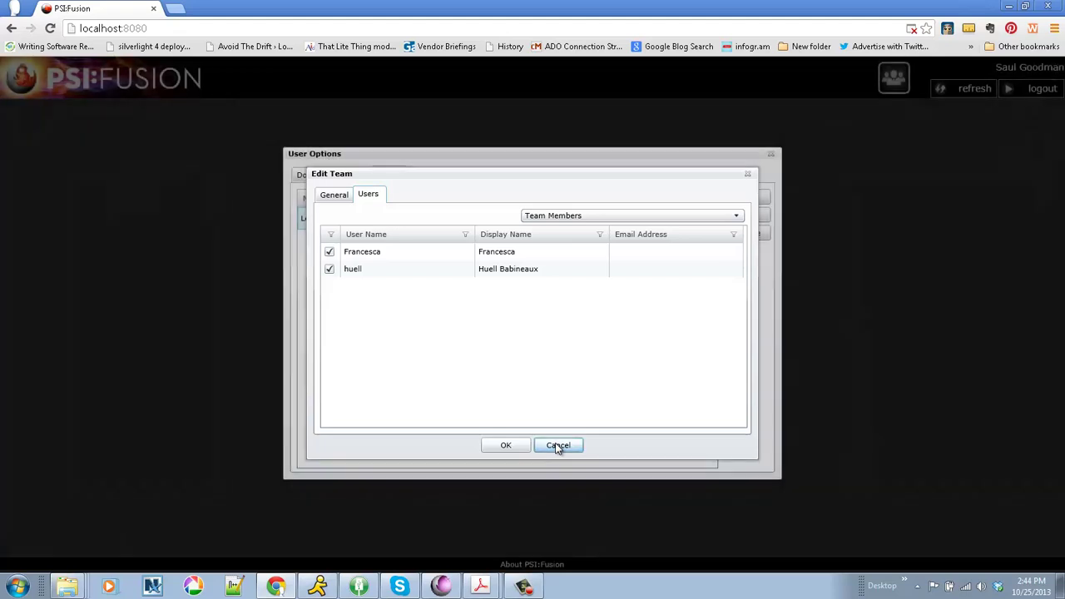
left_click(426, 177)
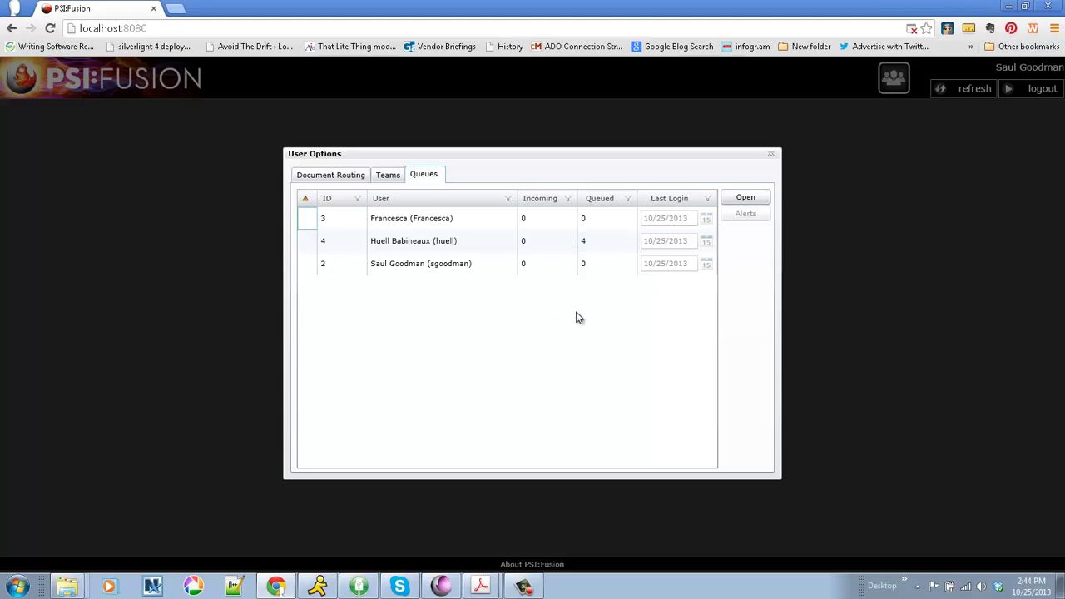
left_click(770, 153)
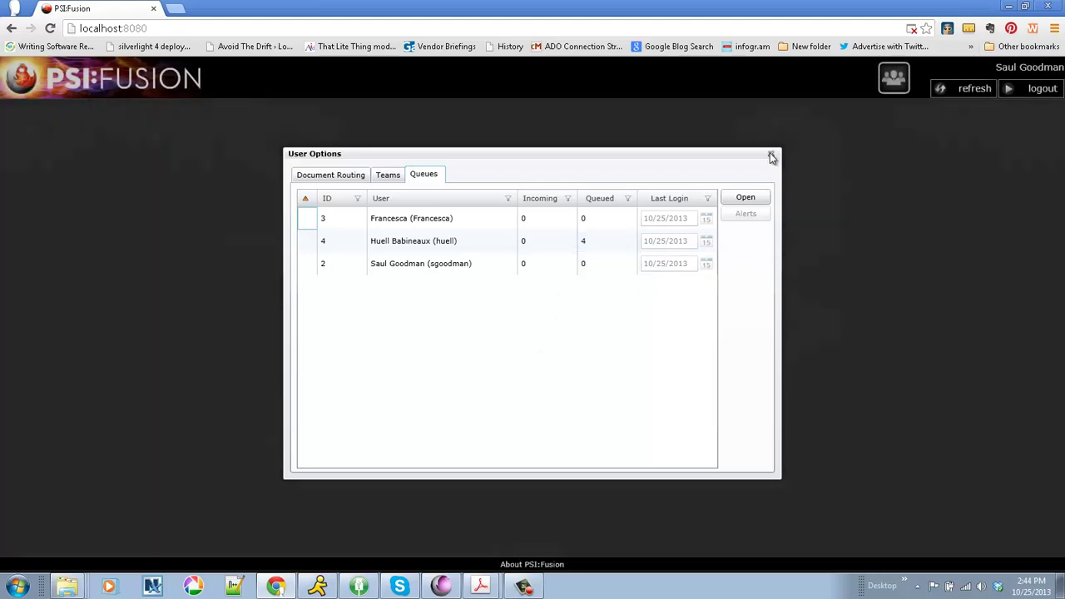
Review pages 2 and 3 of Binder2.pdf in Acrobat, then minimize Acrobat.
left_click(479, 587)
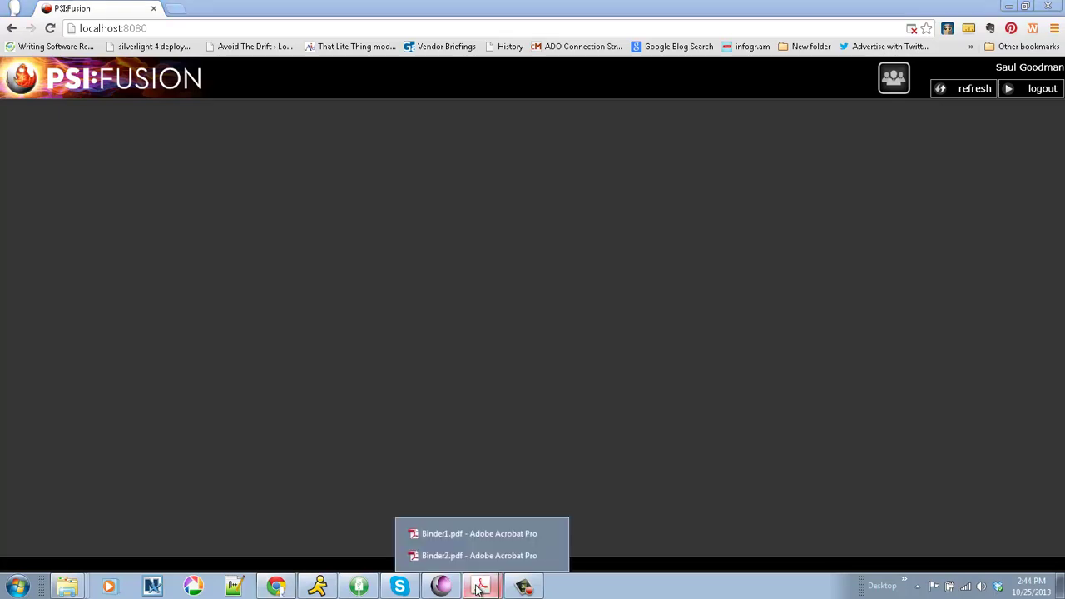
left_click(458, 556)
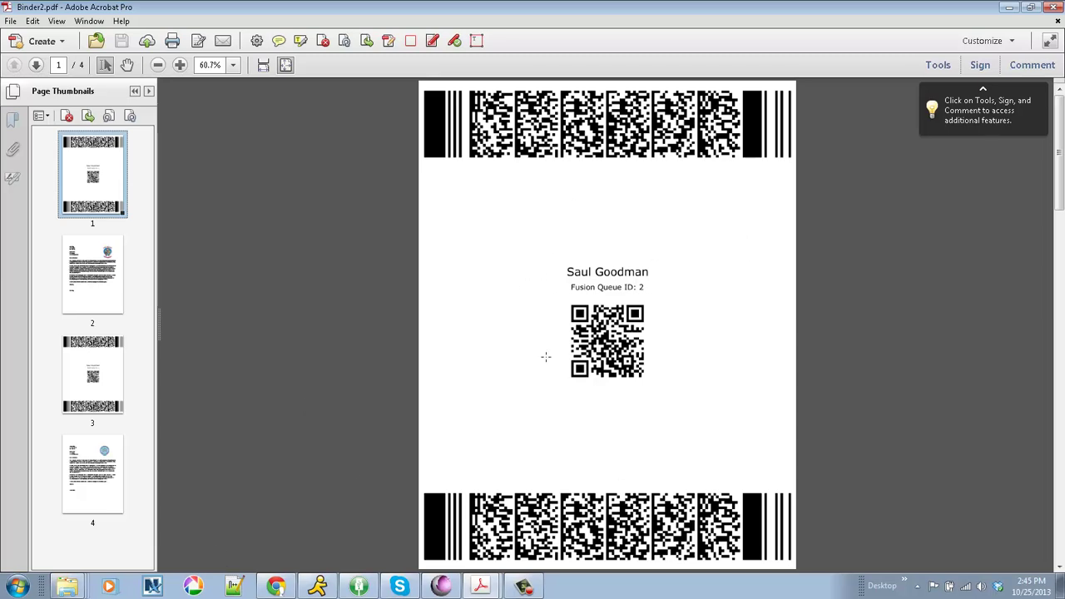
left_click(97, 296)
left_click(88, 386)
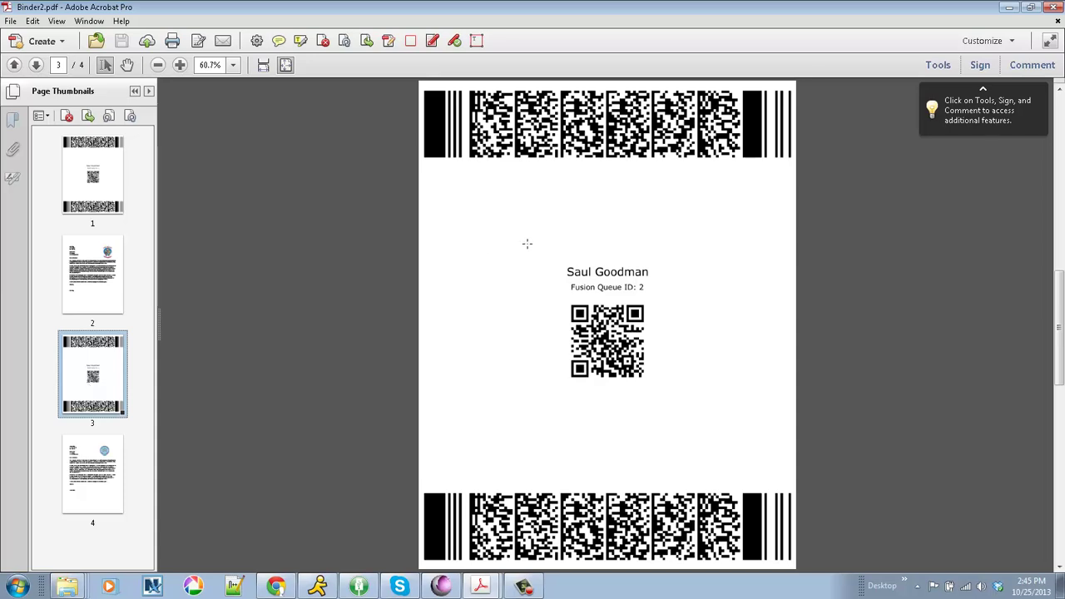
left_click(1010, 7)
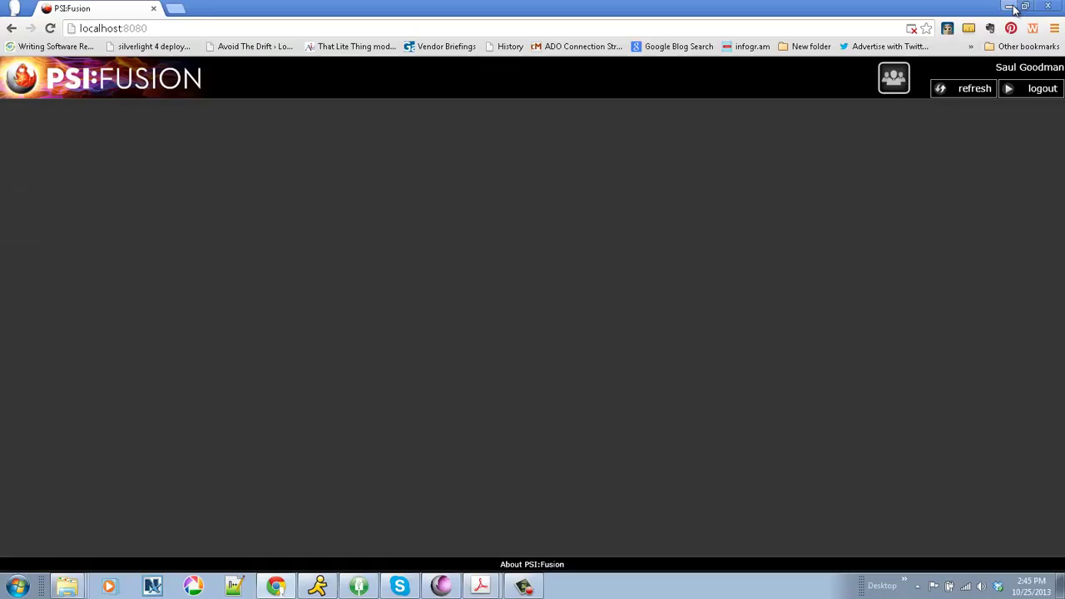
Paste the scanned PDFs into the LSUC-Fusion folder and return to PSI:Fusion.
left_click(69, 588)
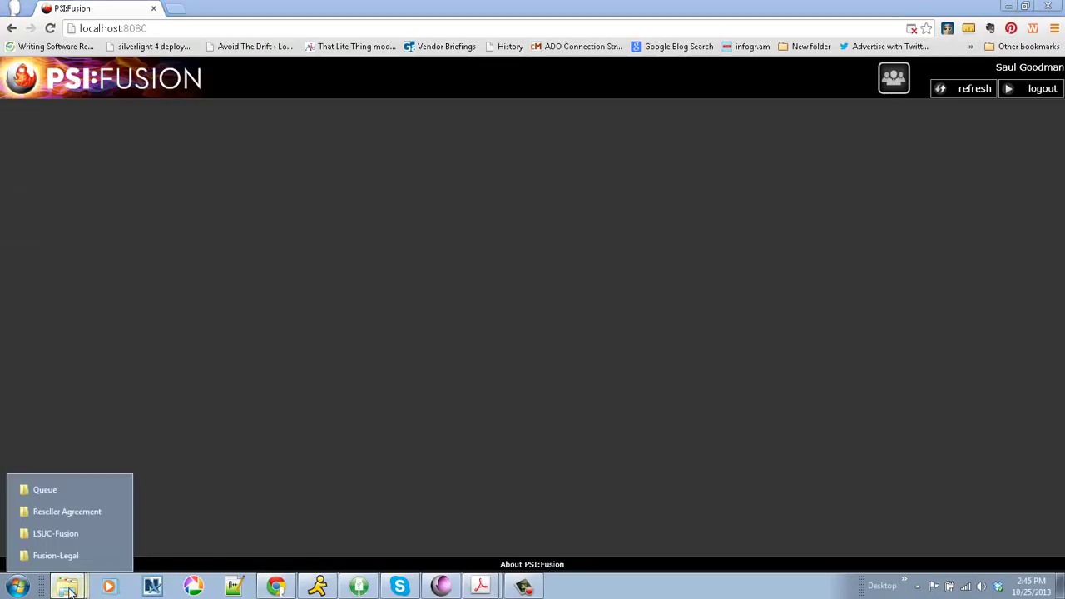
left_click(52, 535)
right_click(334, 349)
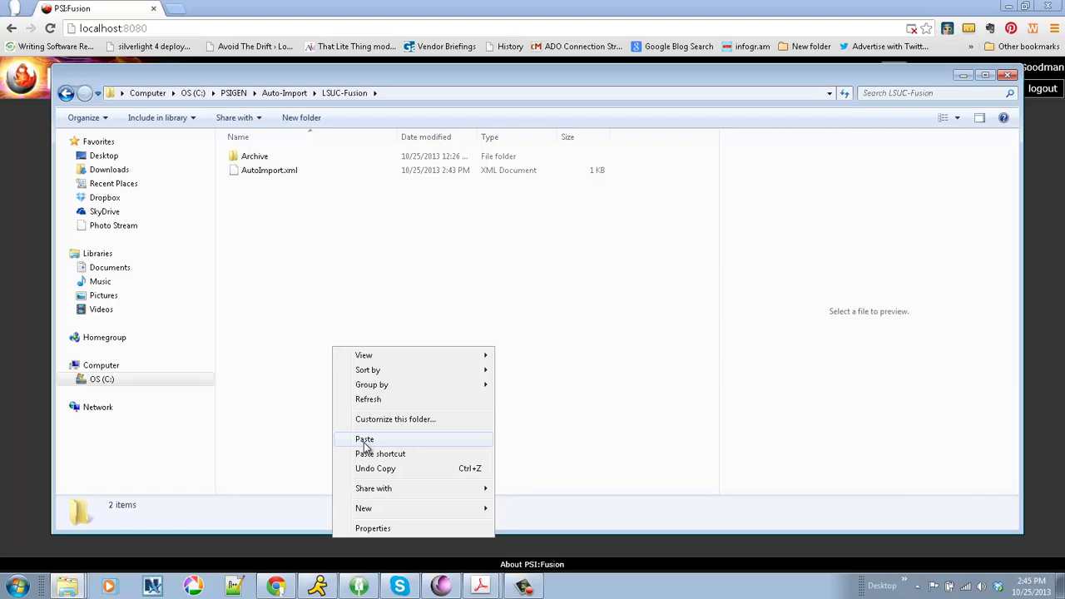
left_click(363, 440)
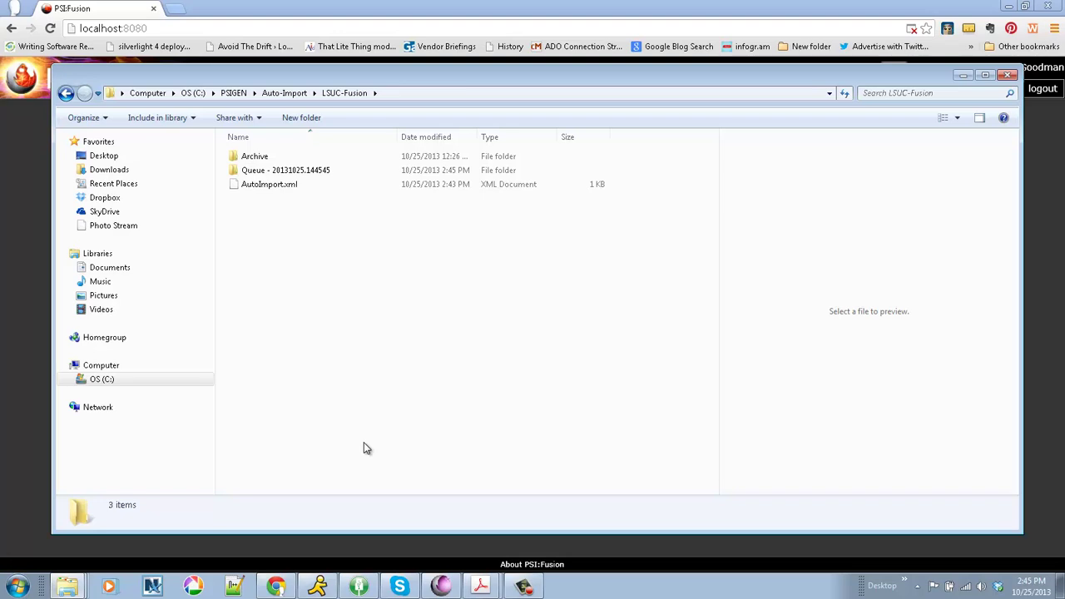
left_click(316, 11)
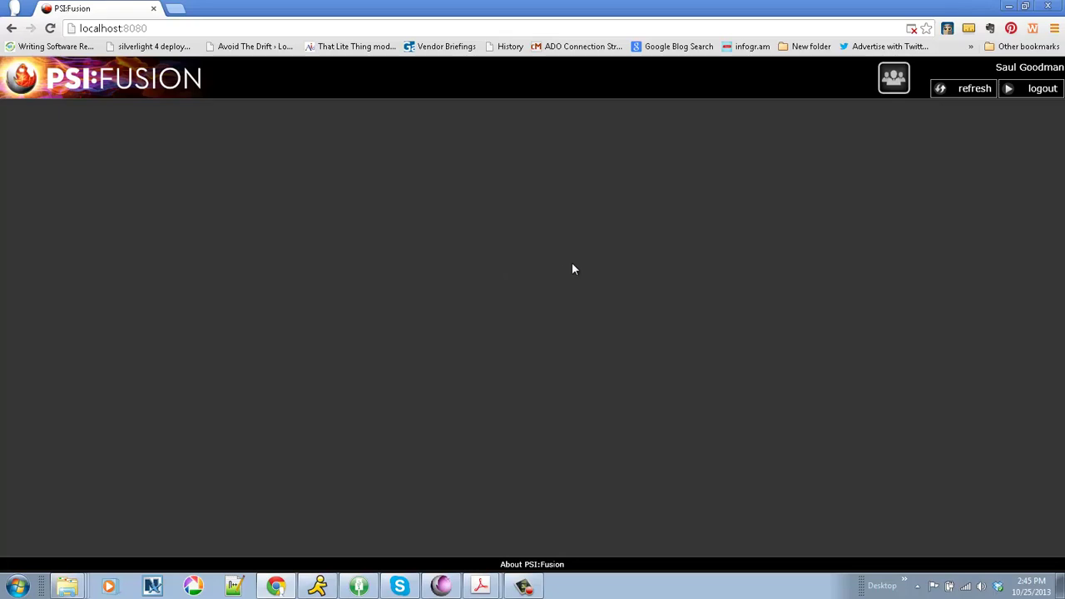
Refresh PSI:Fusion twice, dismissing the empty-queue alert, so the new documents import.
left_click(966, 90)
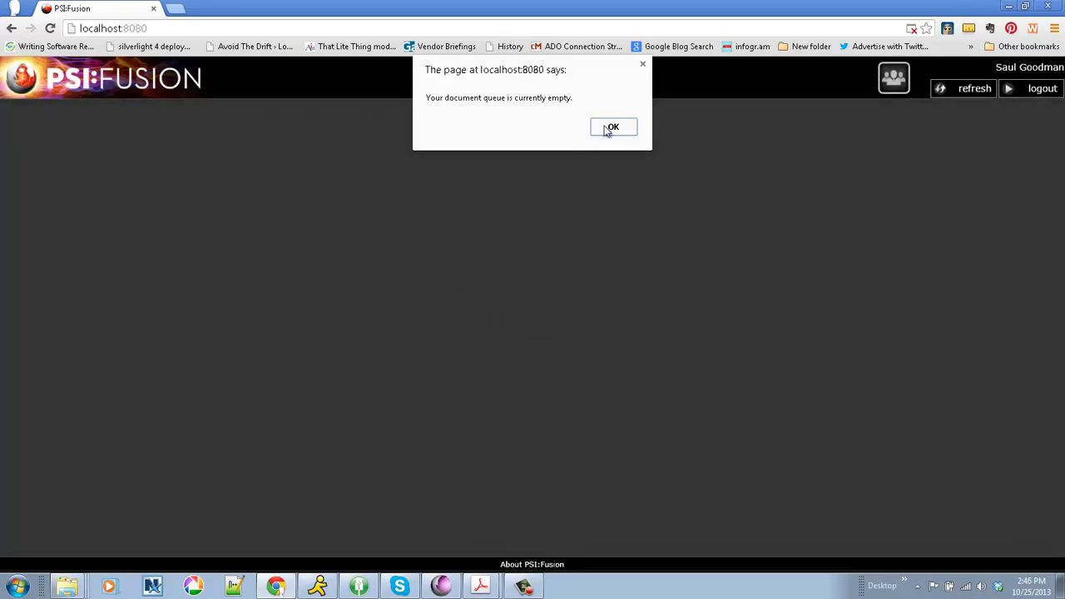
left_click(611, 127)
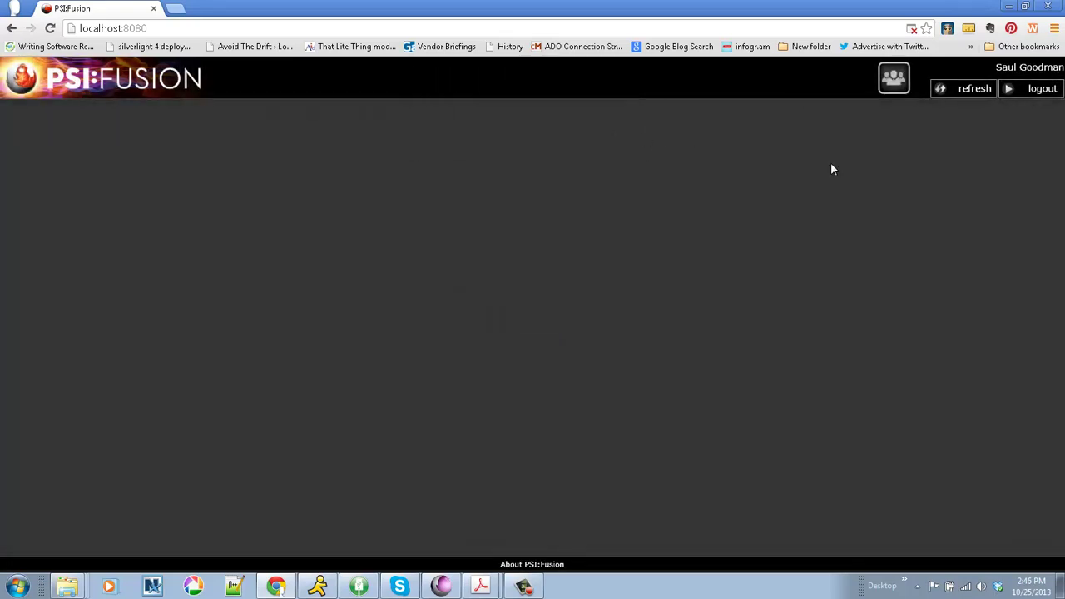
left_click(956, 92)
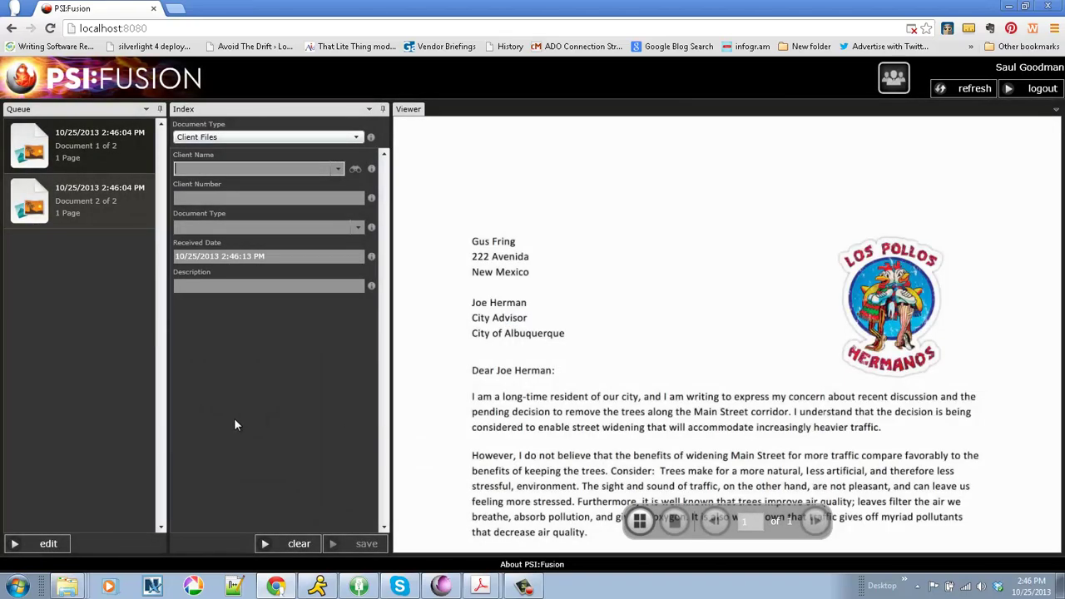
Open the first queued letter and set its sender as the client name.
left_click(60, 204)
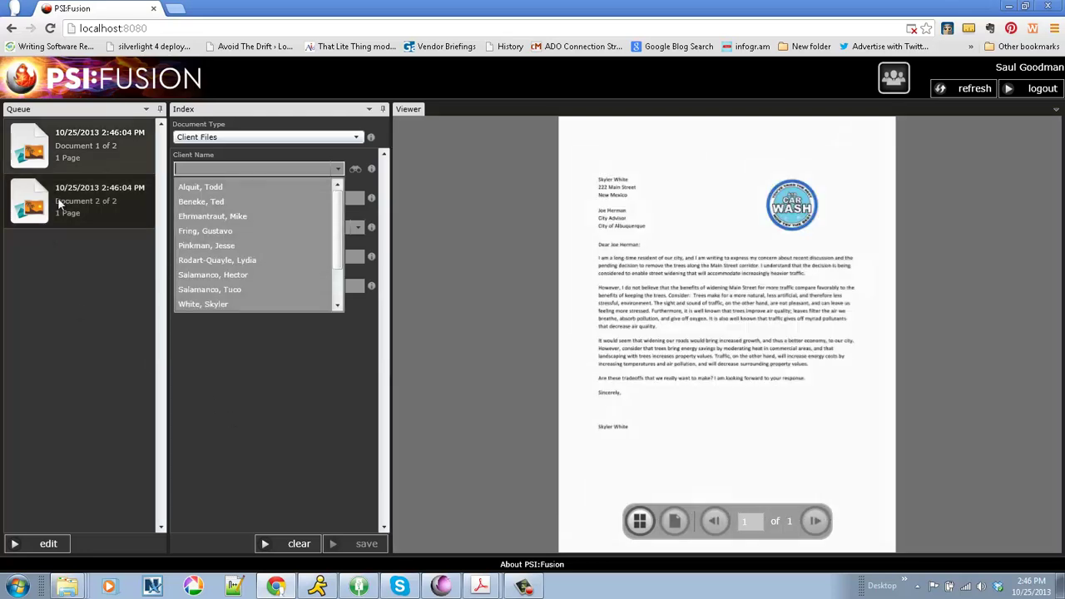
left_click(79, 154)
left_click(78, 151)
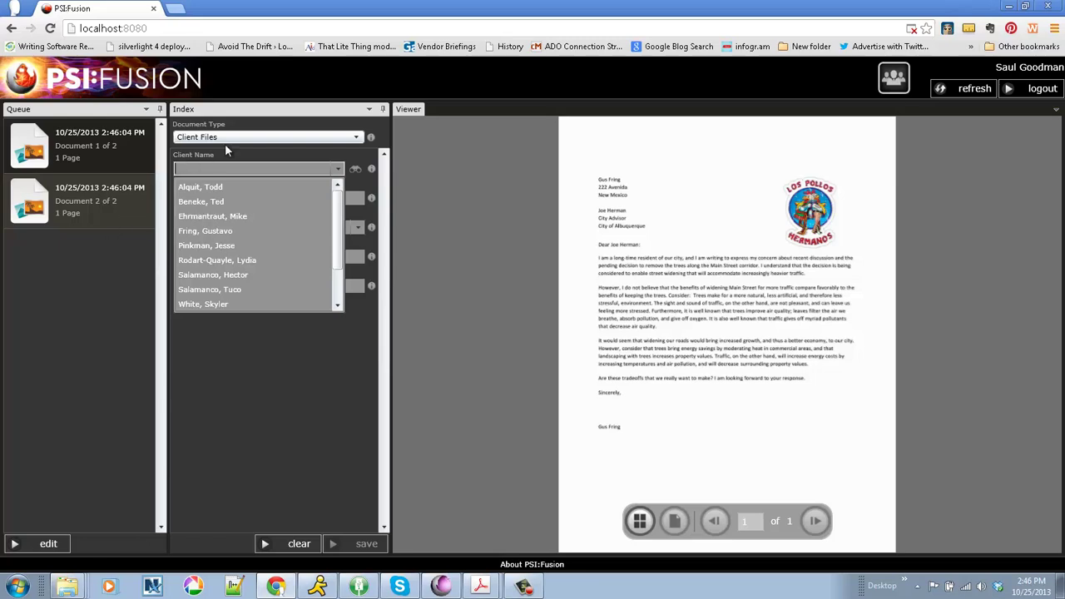
left_click(331, 166)
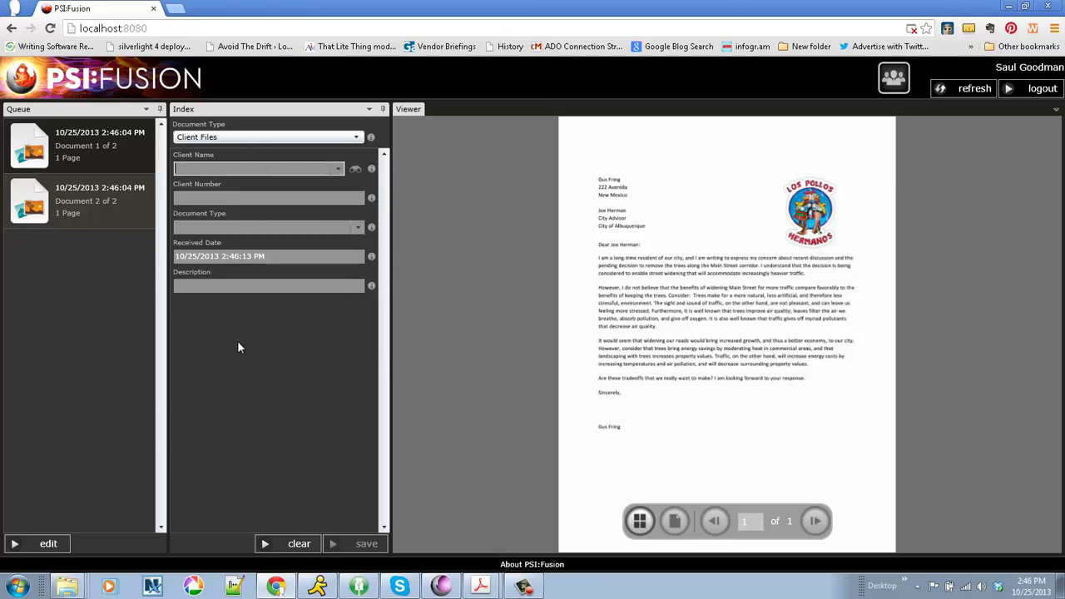
left_click(339, 170)
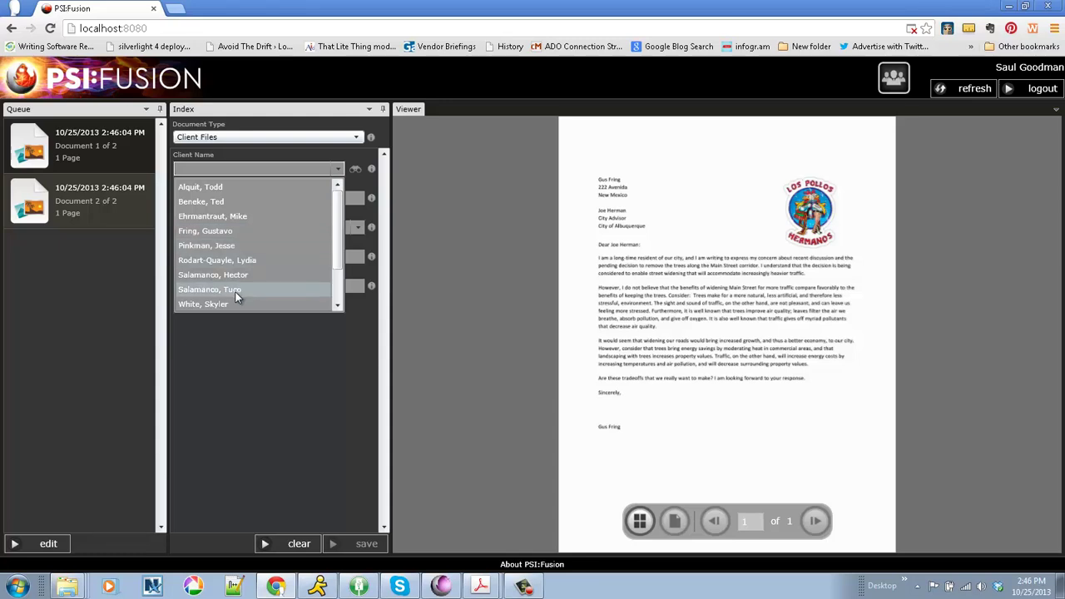
left_click(213, 231)
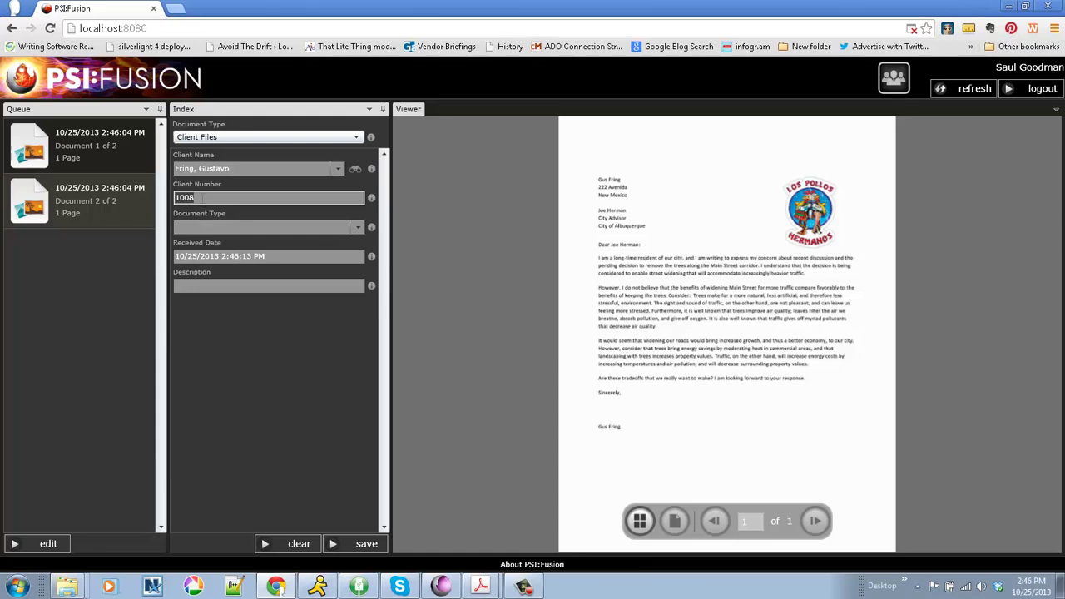
double_click(201, 198)
Set its document type to Correspondence and description to 'Complaint Letter'.
left_click(212, 227)
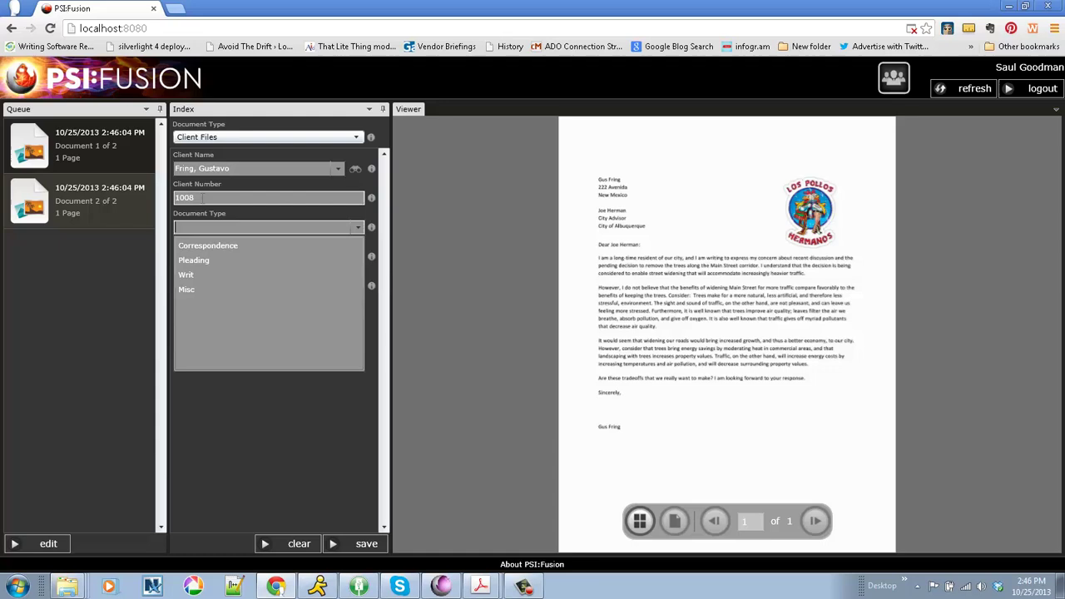
left_click(215, 248)
key("Tab")
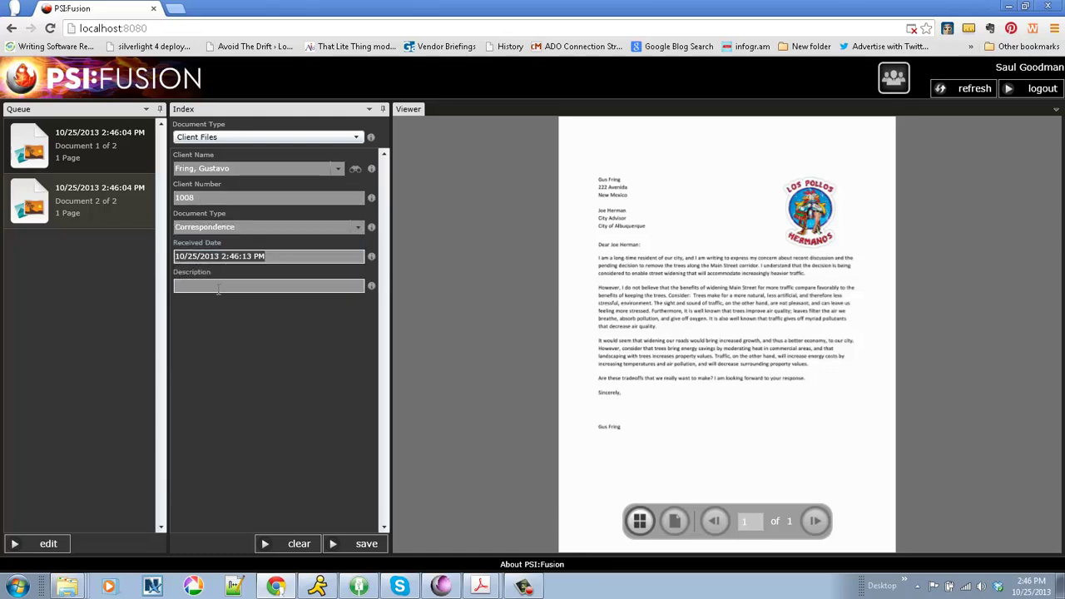
key("Tab")
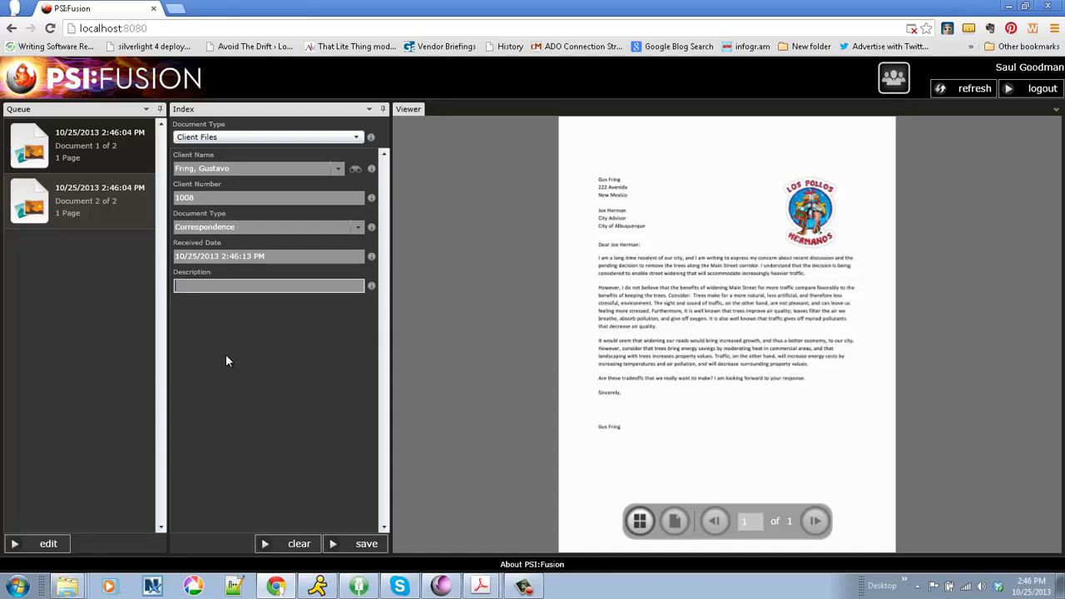
type("Complaint Letter")
Save the first letter's index and set the second letter's sender as client.
left_click(343, 545)
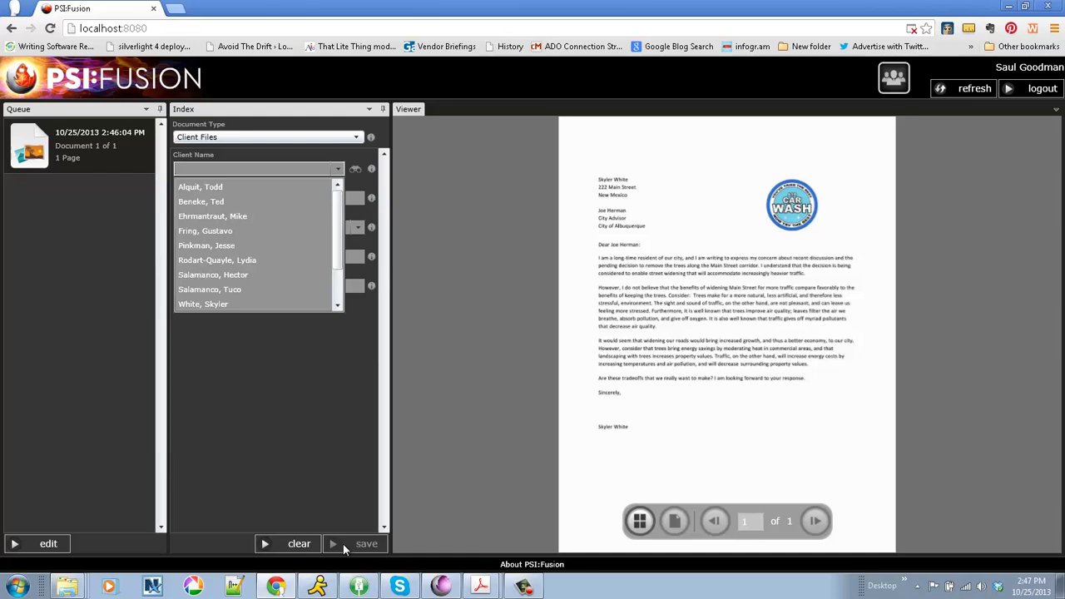
left_click(272, 422)
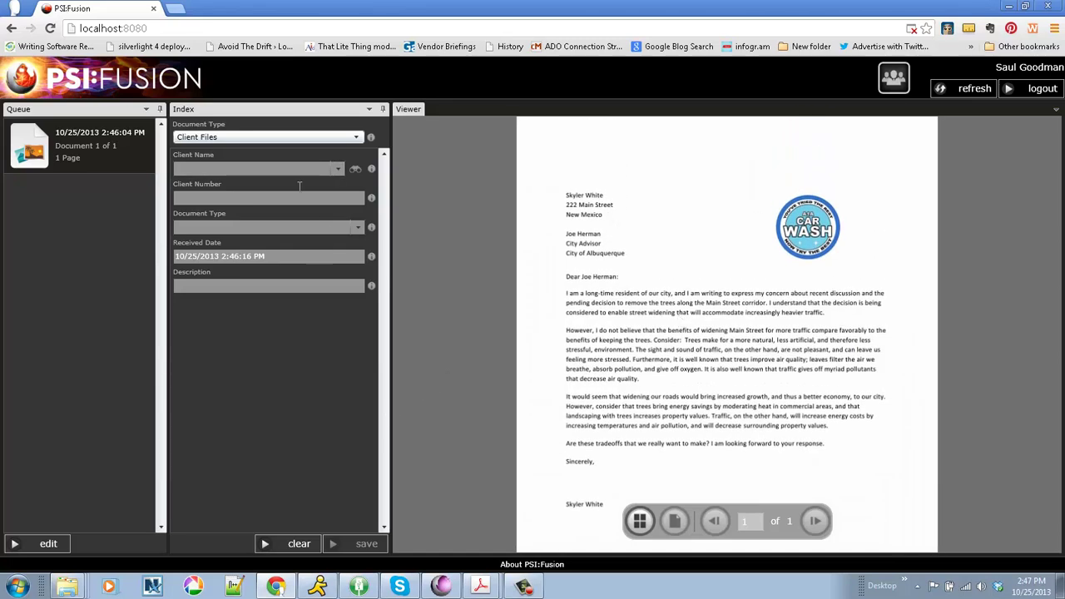
left_click(258, 169)
left_click(207, 305)
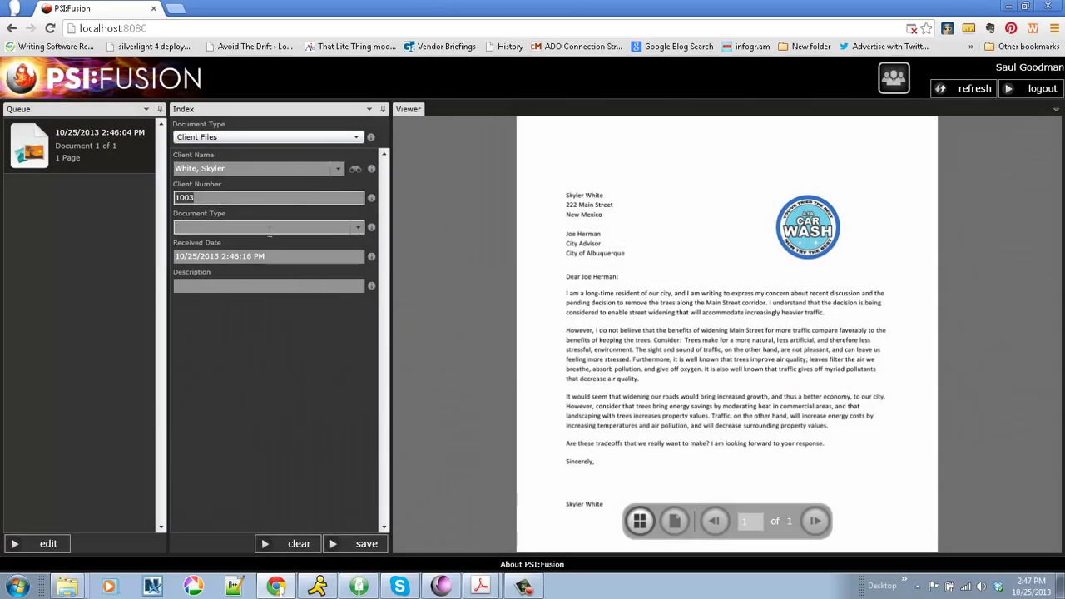
Give the second letter type Correspondence and description 'Complaint Letter', then save it.
left_click(264, 227)
left_click(229, 248)
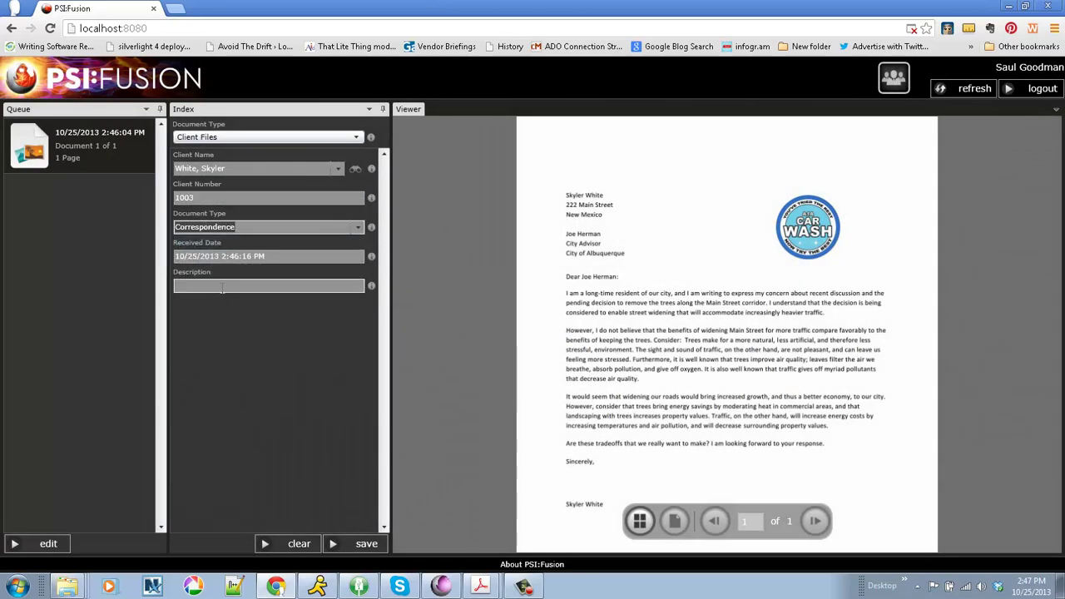
type("C")
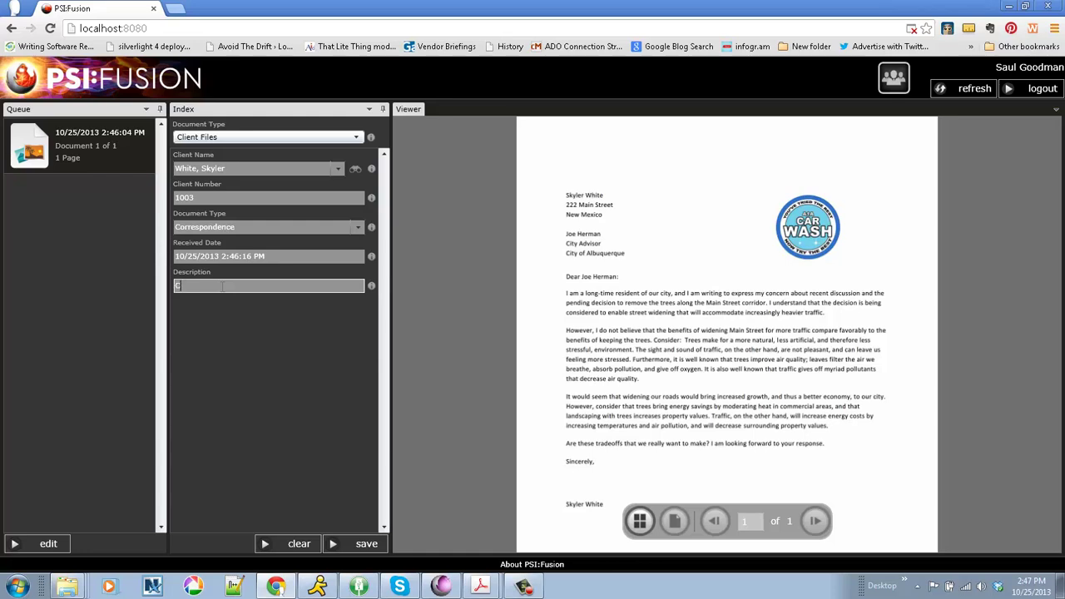
type("omplaint Letter")
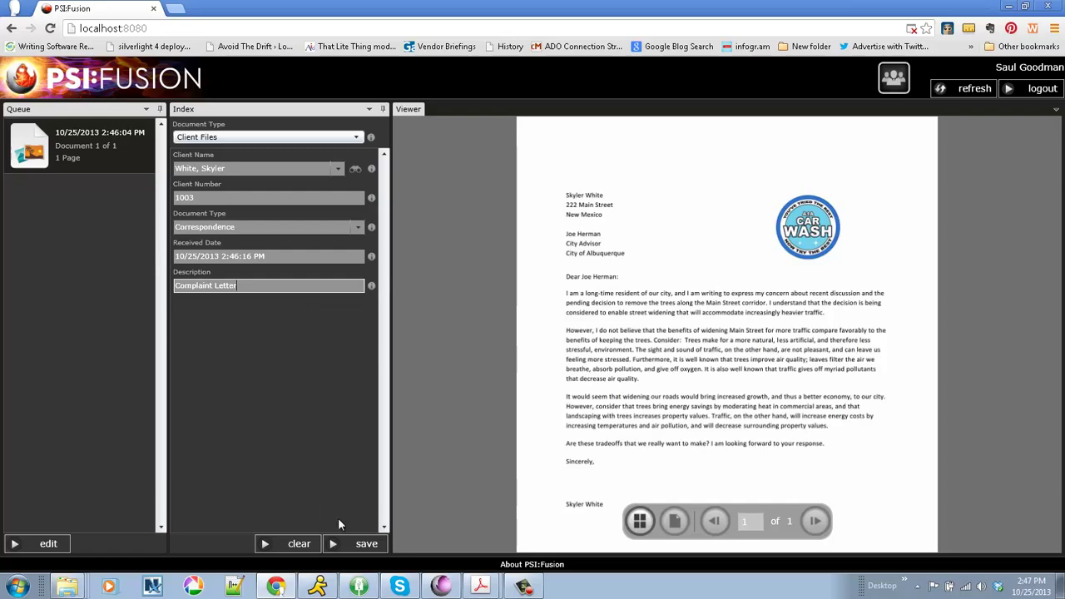
left_click(354, 544)
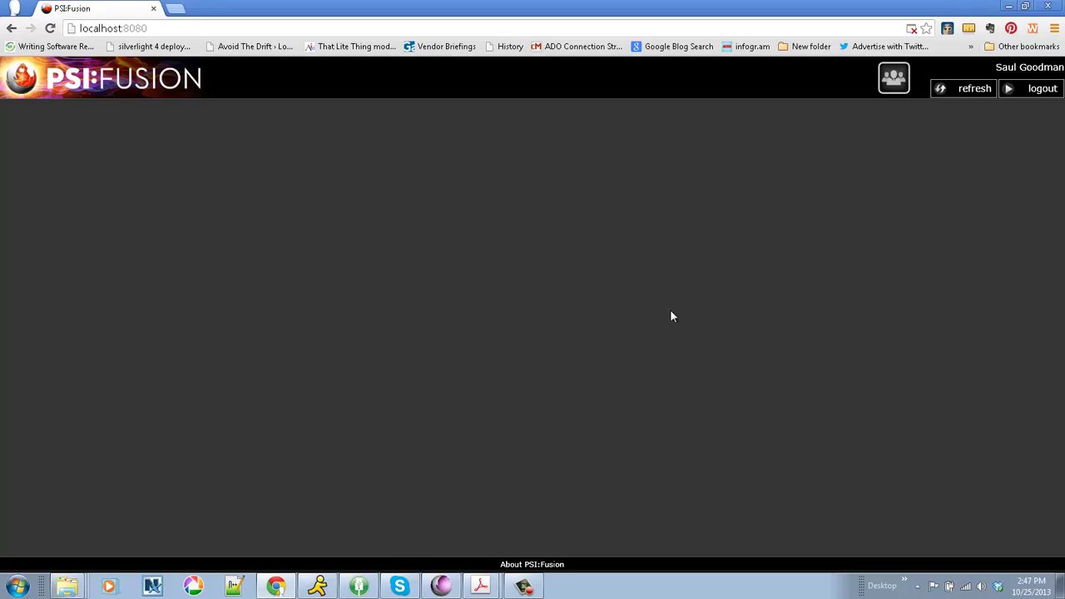
Open the queue of the user with 4 documents from the User Options Queues list.
left_click(885, 90)
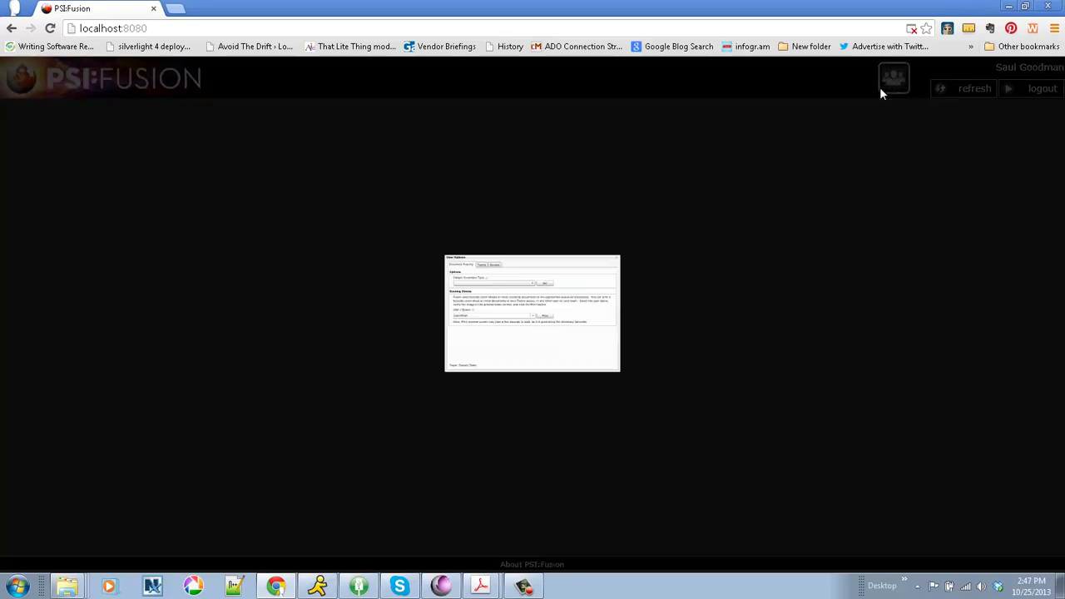
left_click(428, 175)
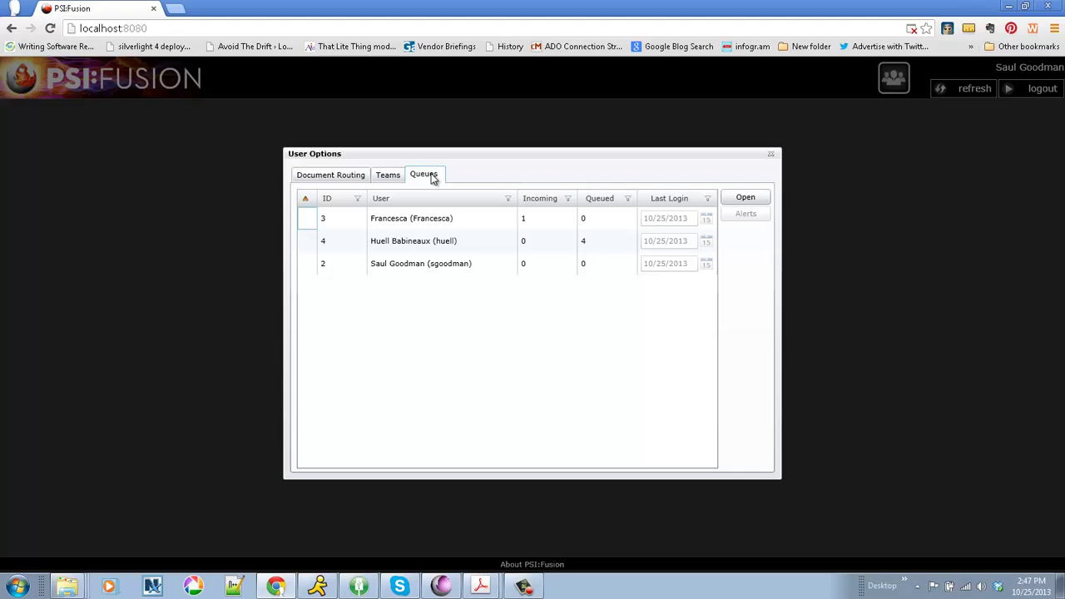
left_click(398, 241)
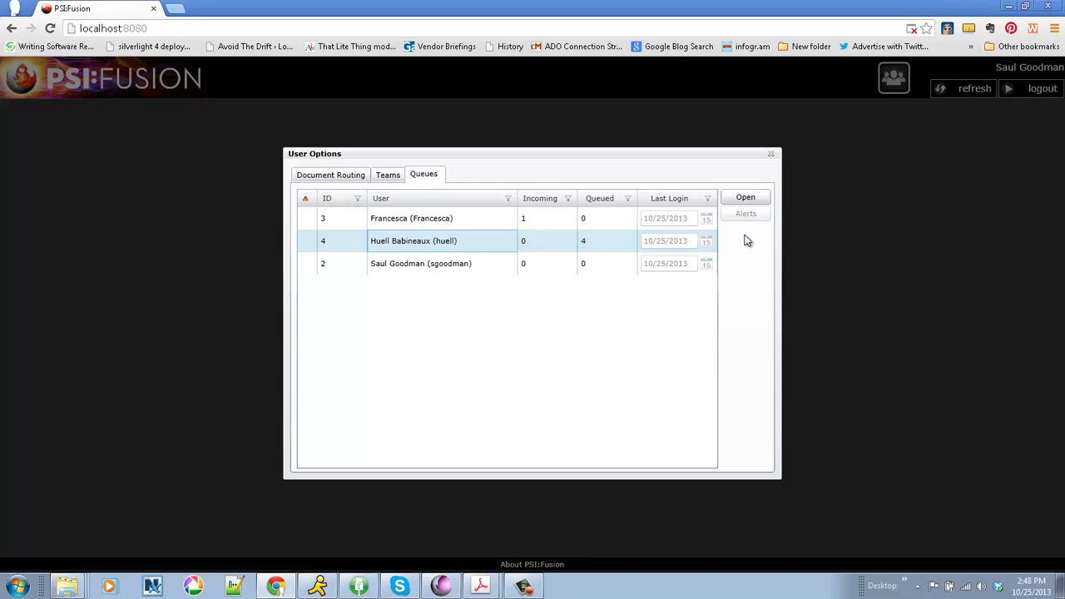
left_click(745, 199)
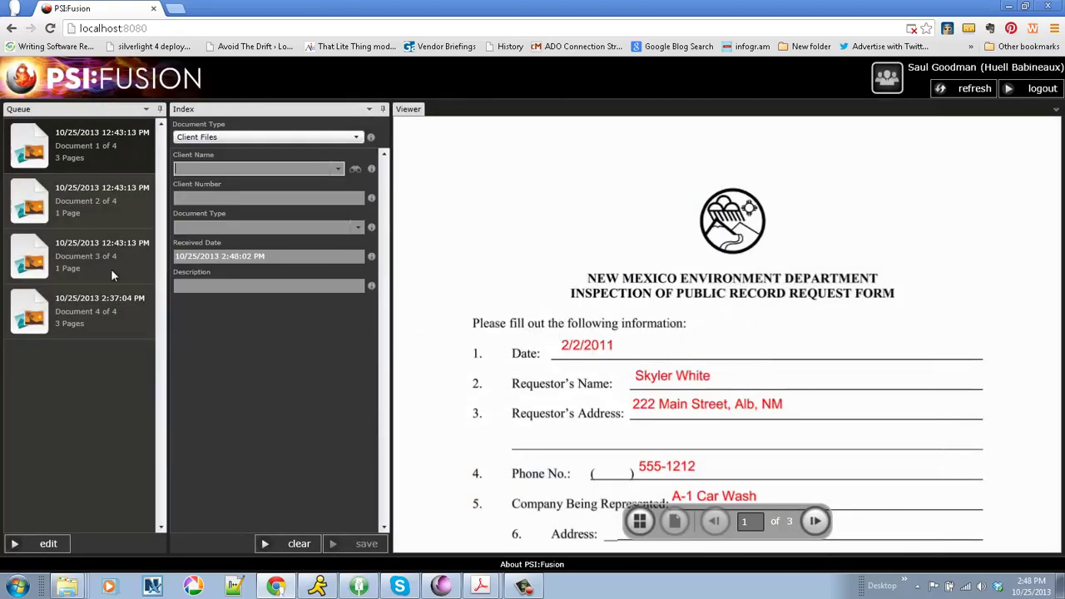
Select all four queued documents and route them to the receiving user.
left_click(25, 544)
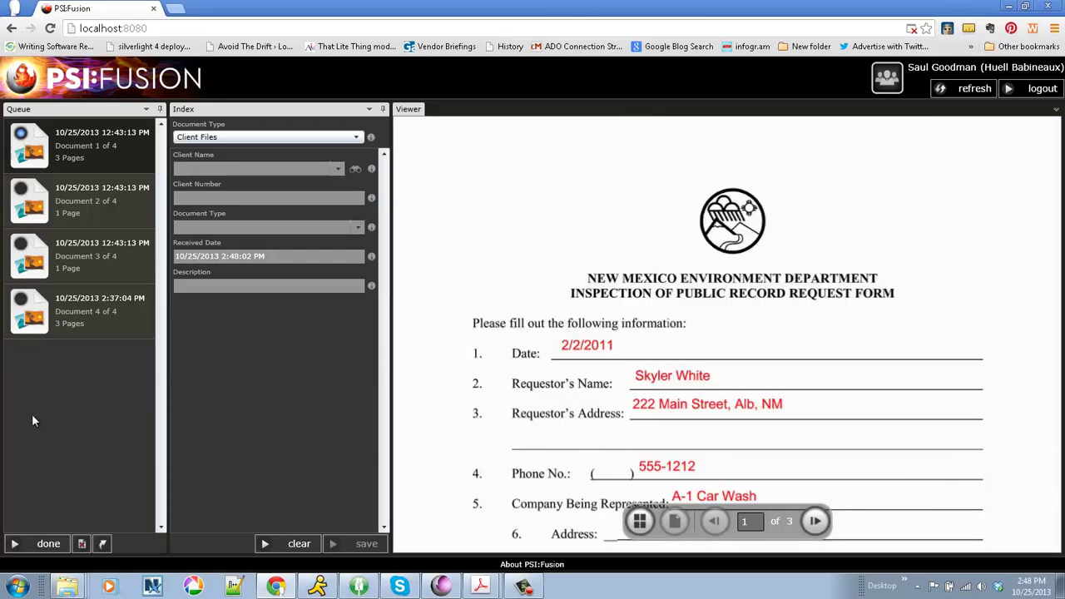
left_click(22, 305, "shift")
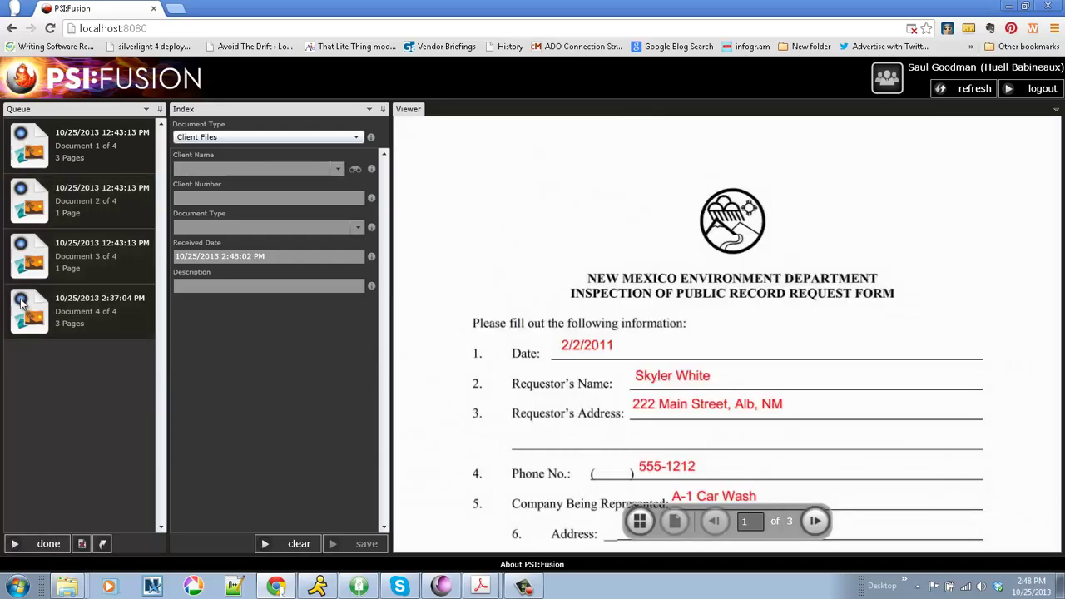
left_click(100, 543)
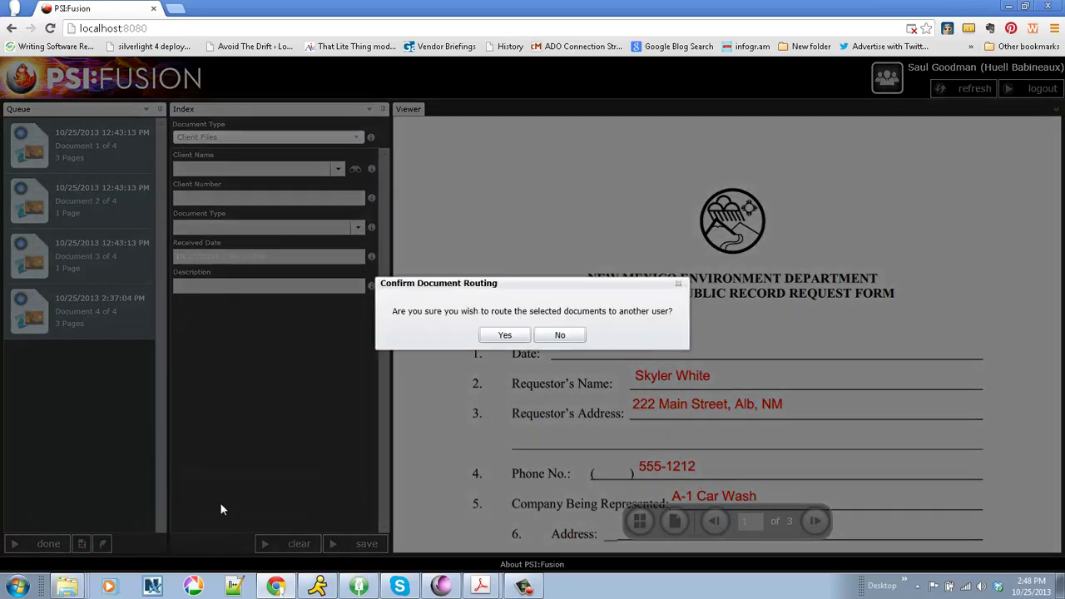
left_click(505, 334)
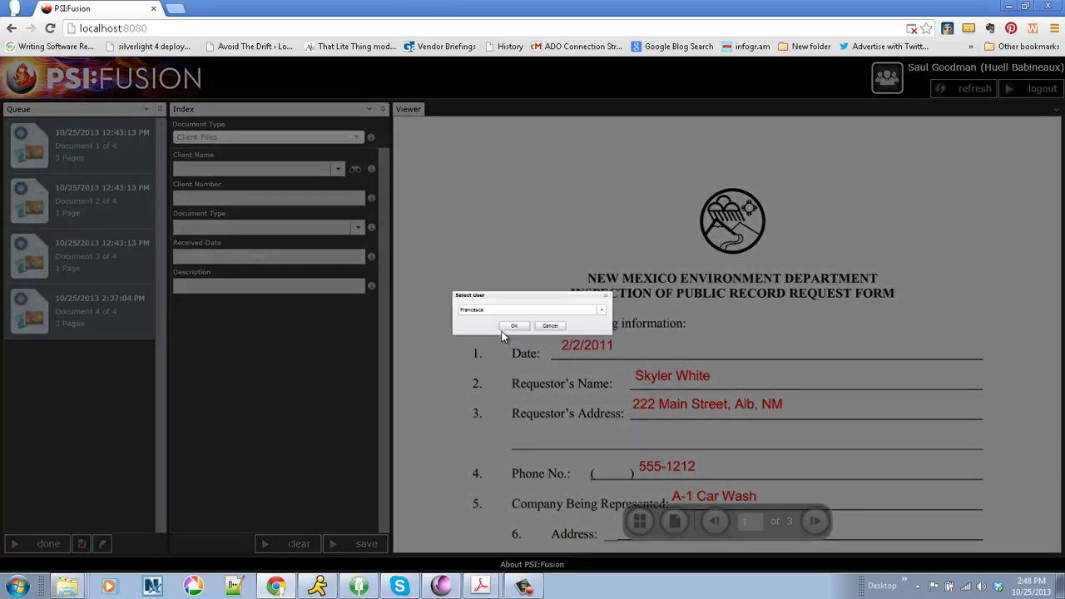
left_click(496, 334)
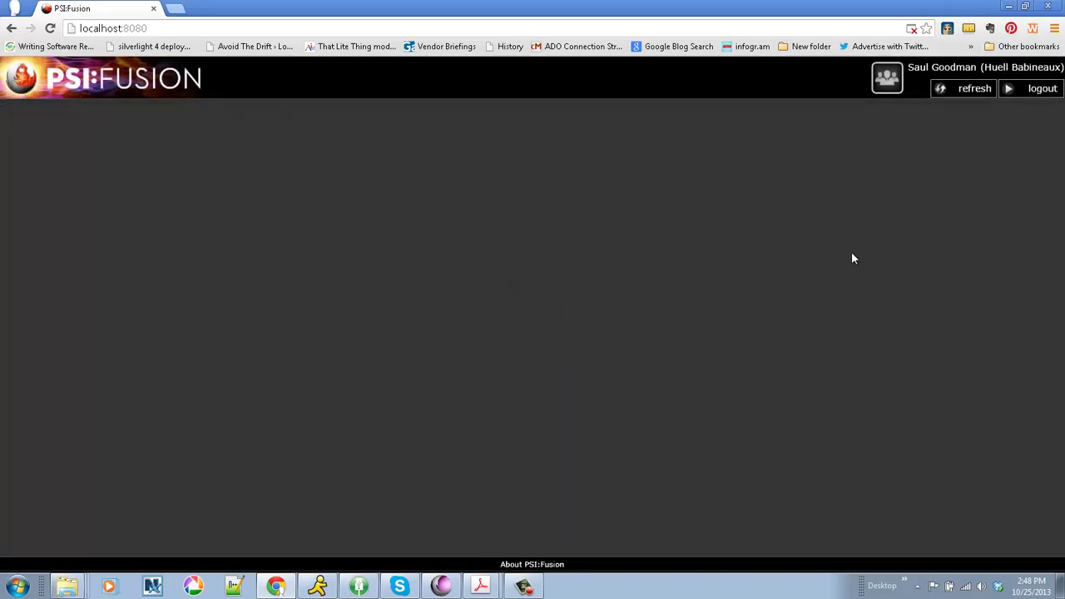
Log out, then sign back in with the receiving user's user name and password.
left_click(1041, 88)
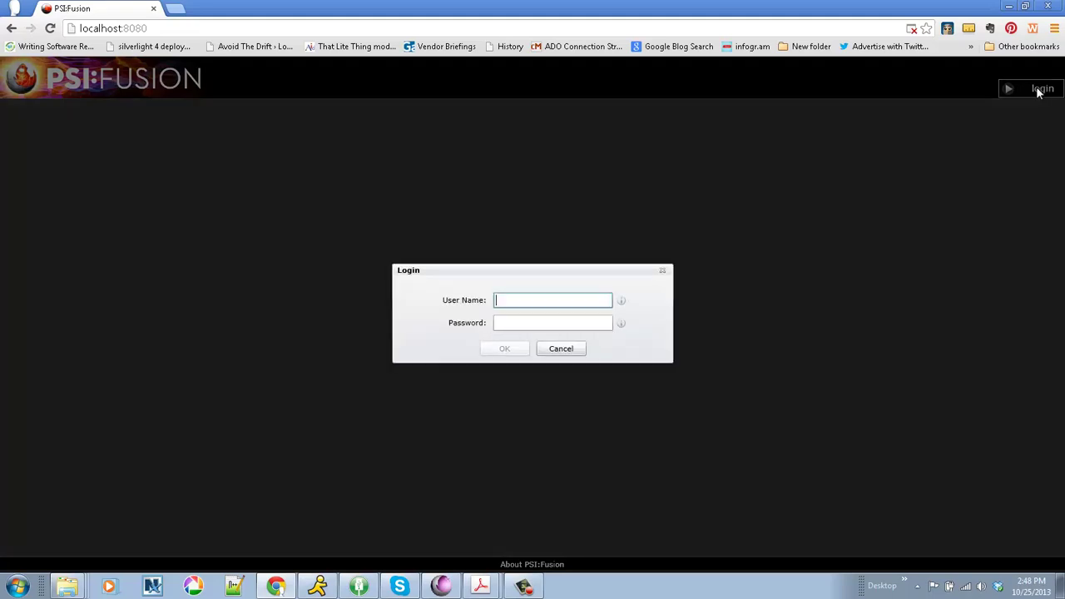
type("francesca")
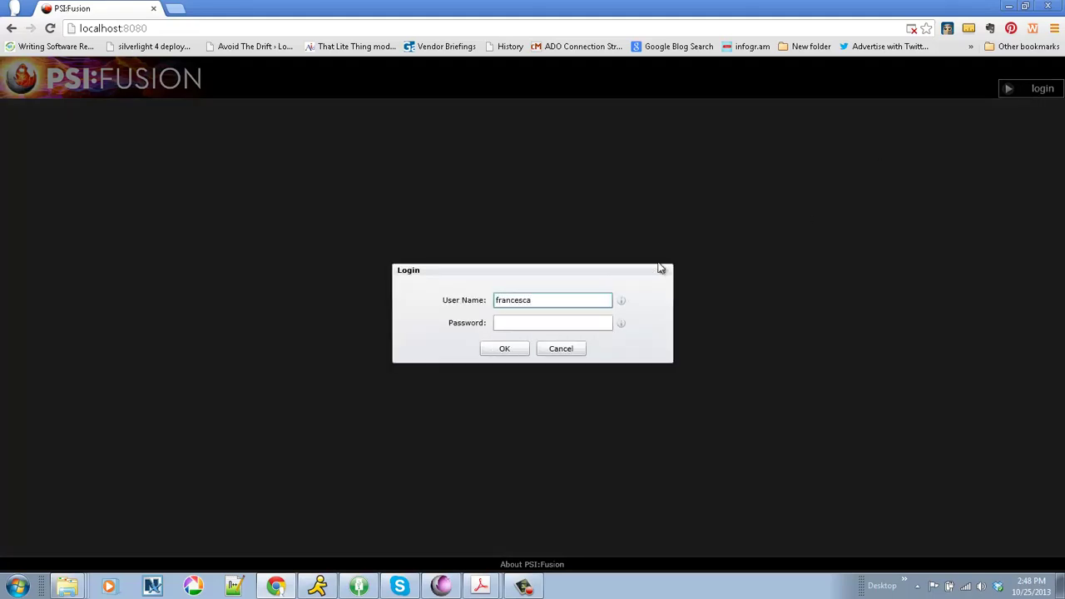
key("Tab")
type("••••••••")
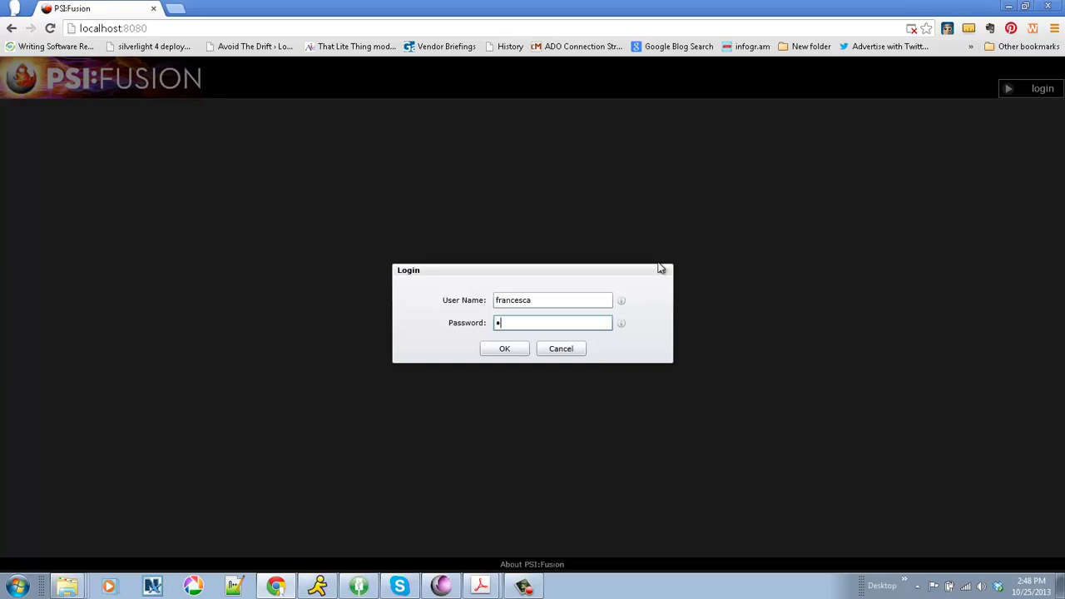
key("Return")
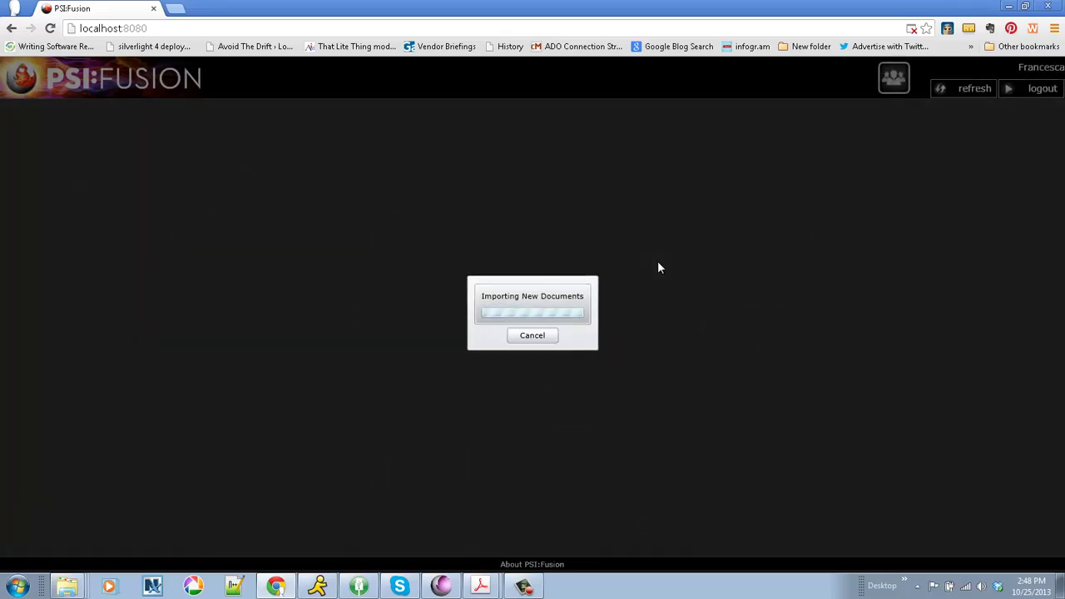